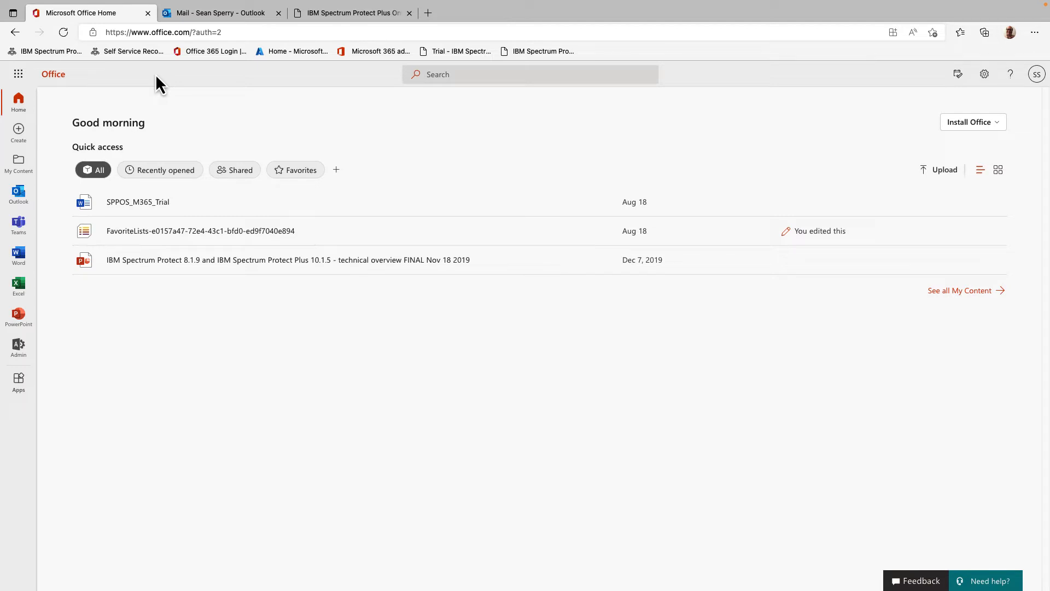
- On the trial sign-up page, choose the East US 2 (Virginia) data center and the IBM Spectrum Protect Plus Online Services service for Microsoft 365
click(251, 14)
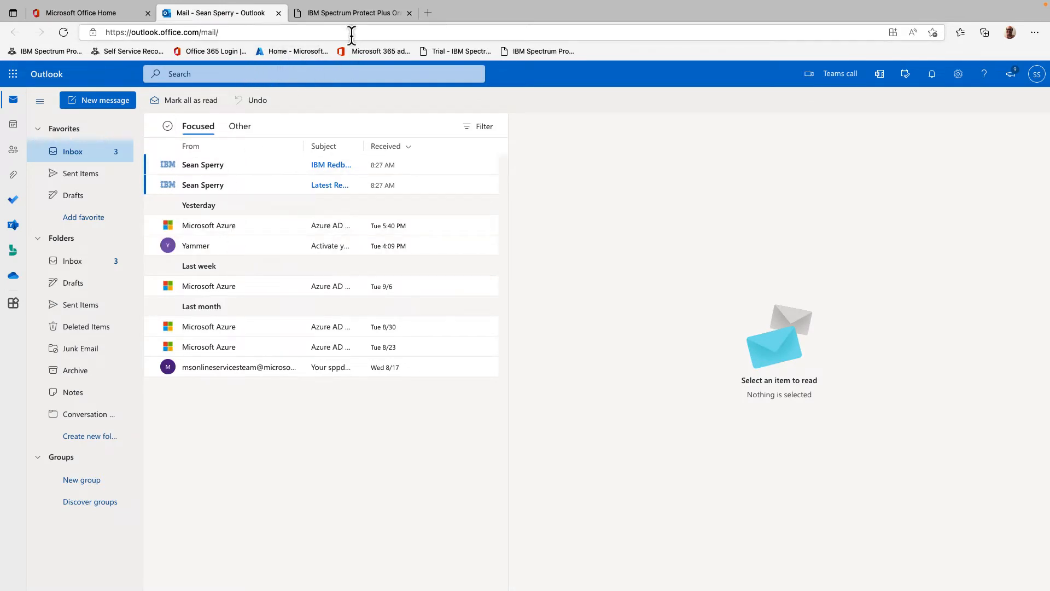
click(348, 15)
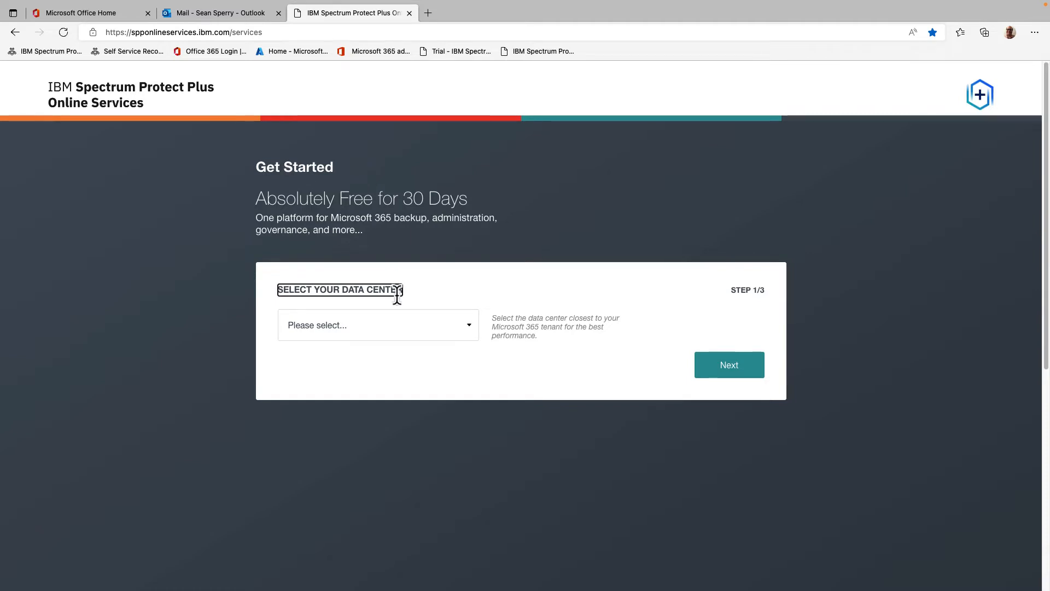
click(396, 331)
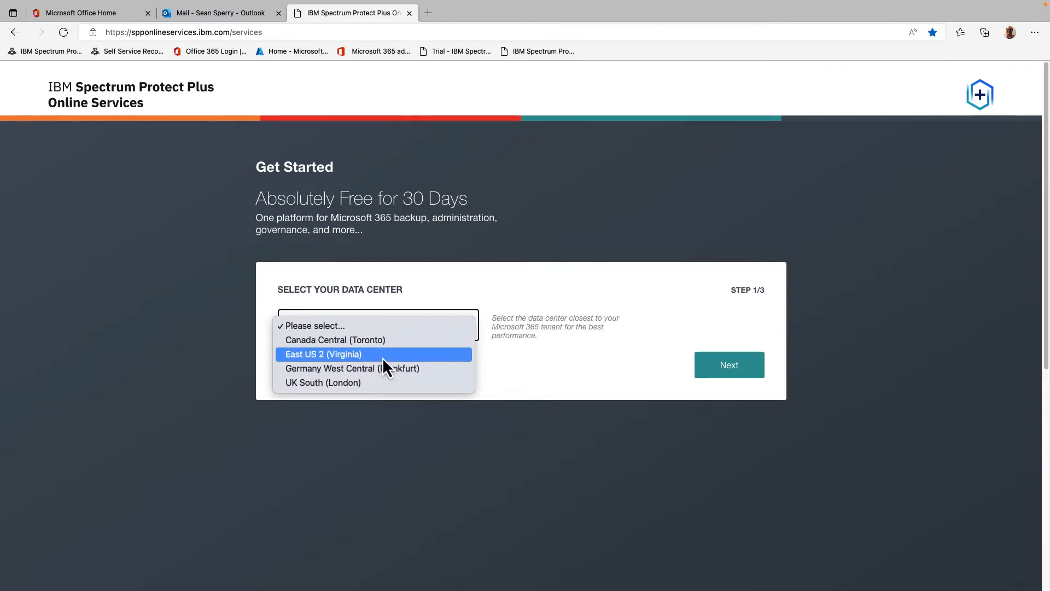
click(383, 357)
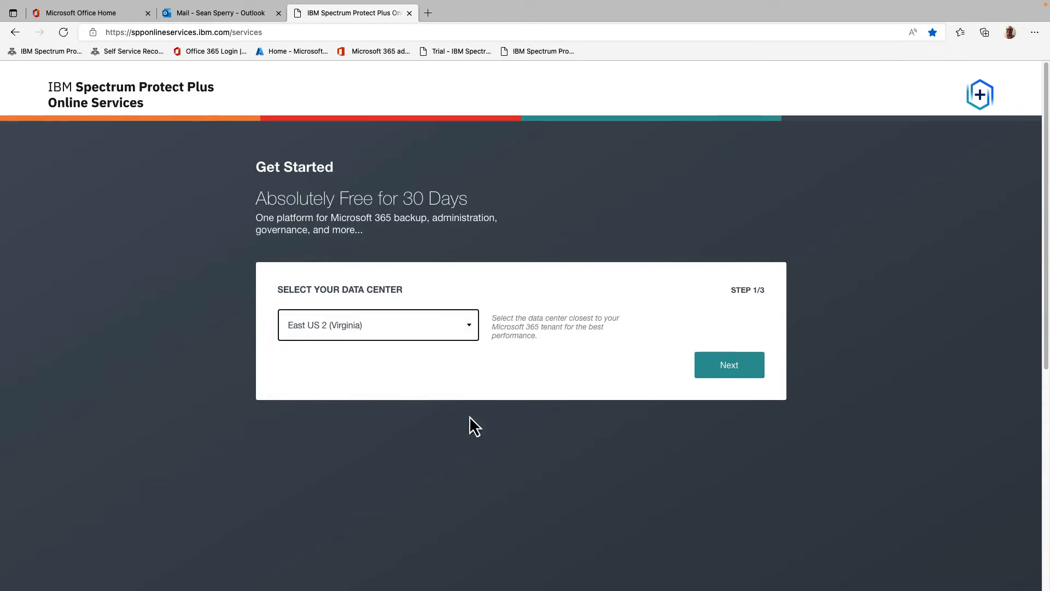
click(720, 370)
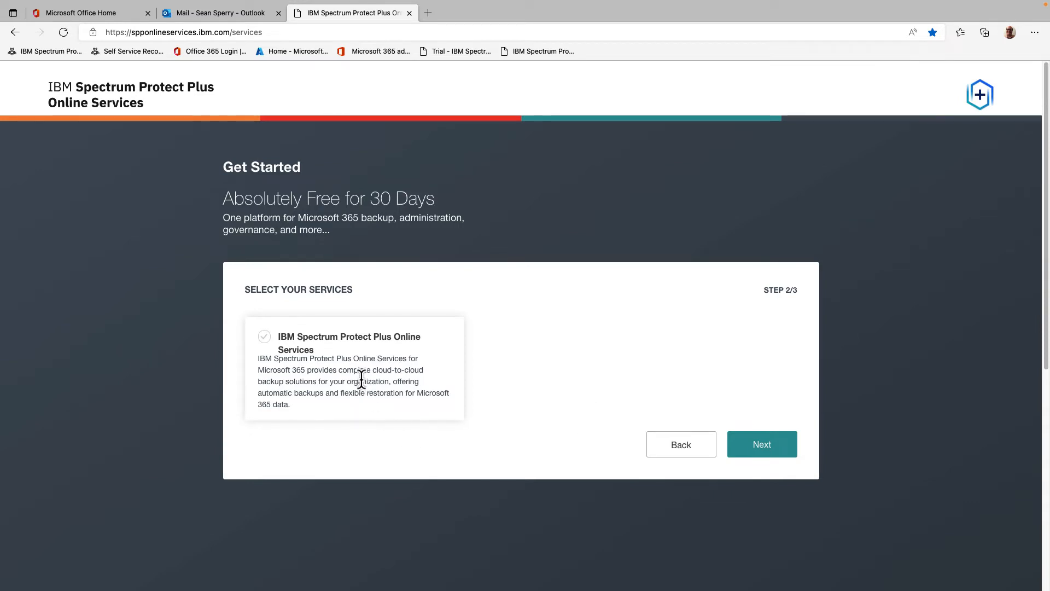
click(266, 340)
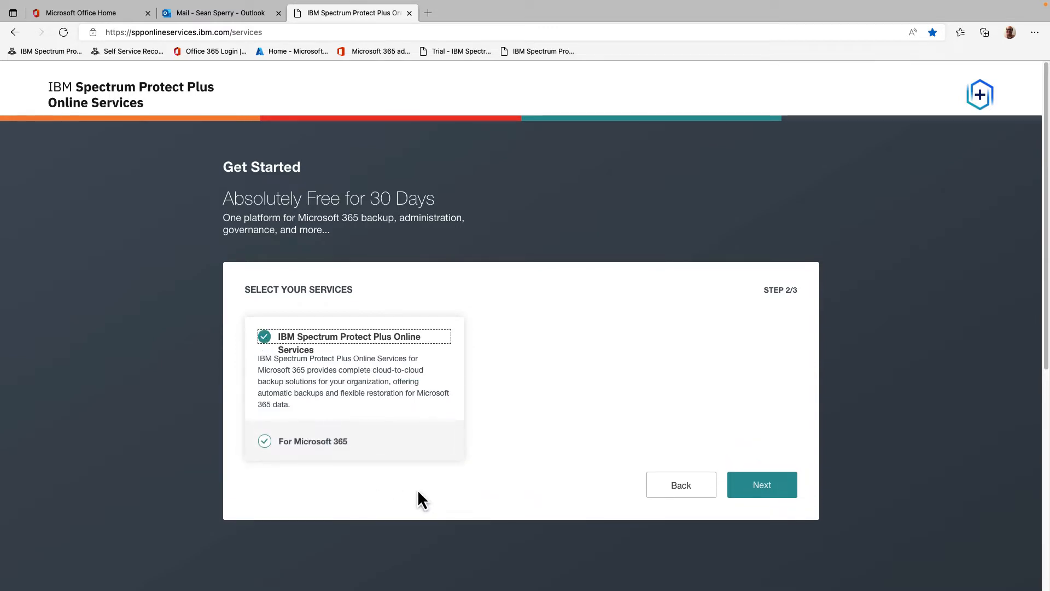
click(760, 485)
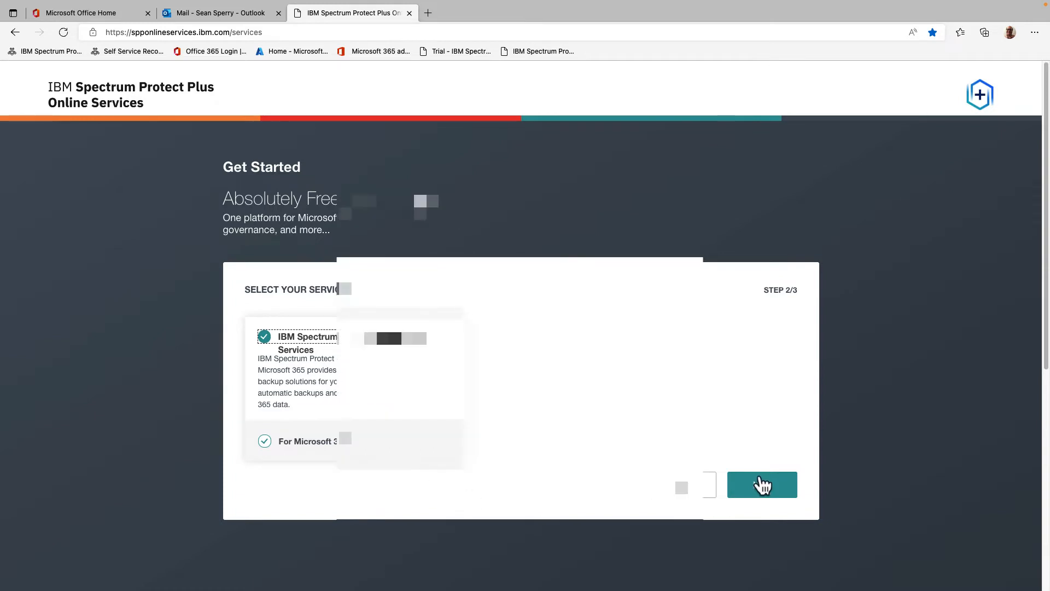
- Fill in the registrant's first name, last name and e-mail address in the sign-up information form
scroll(628, 272, down, 3)
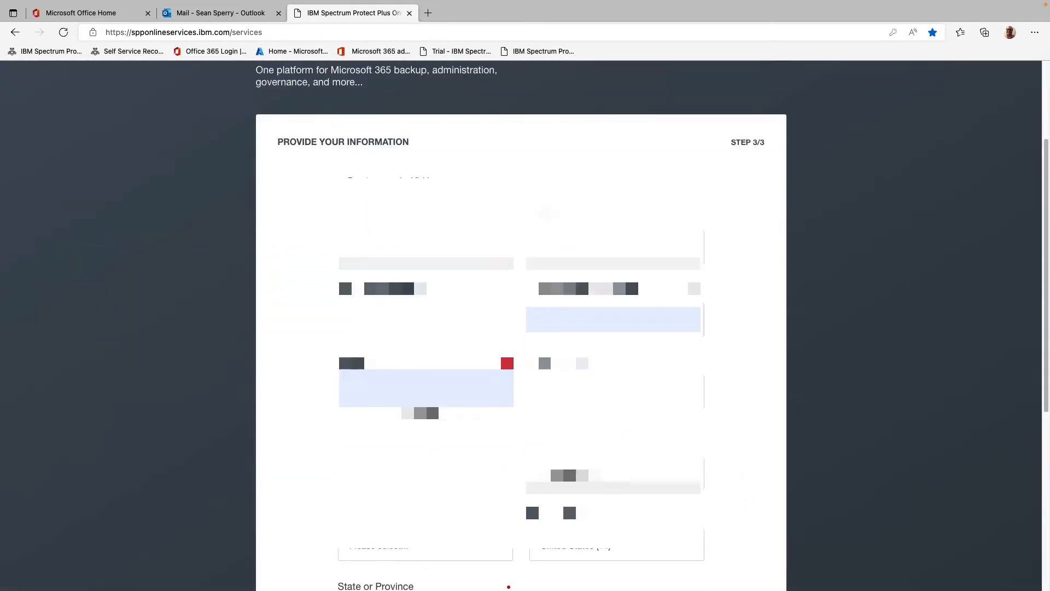
click(384, 246)
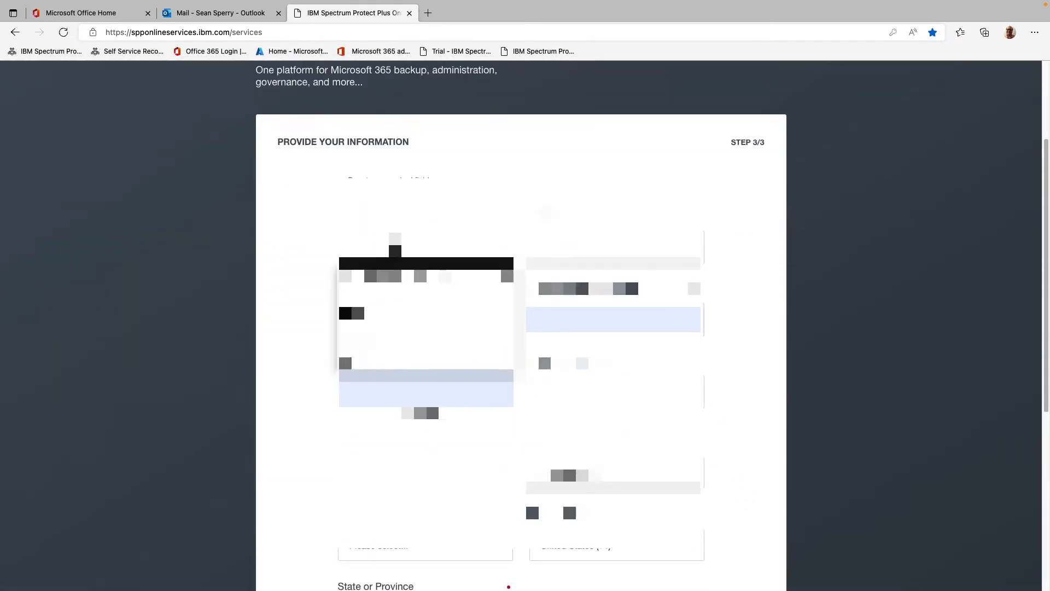
text(Se)
key(Tab)
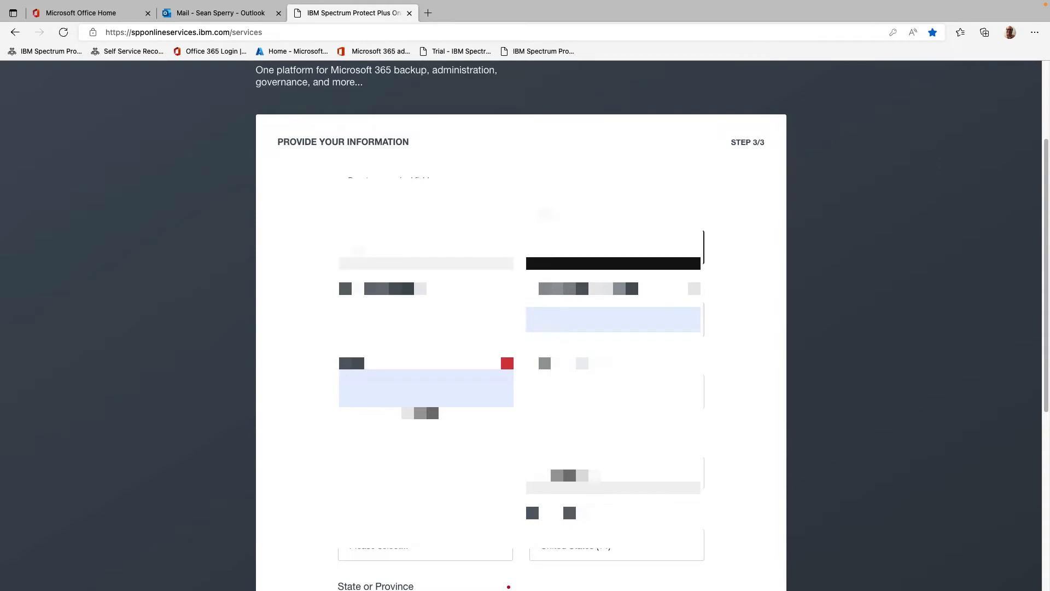
key(Tab)
text(s)
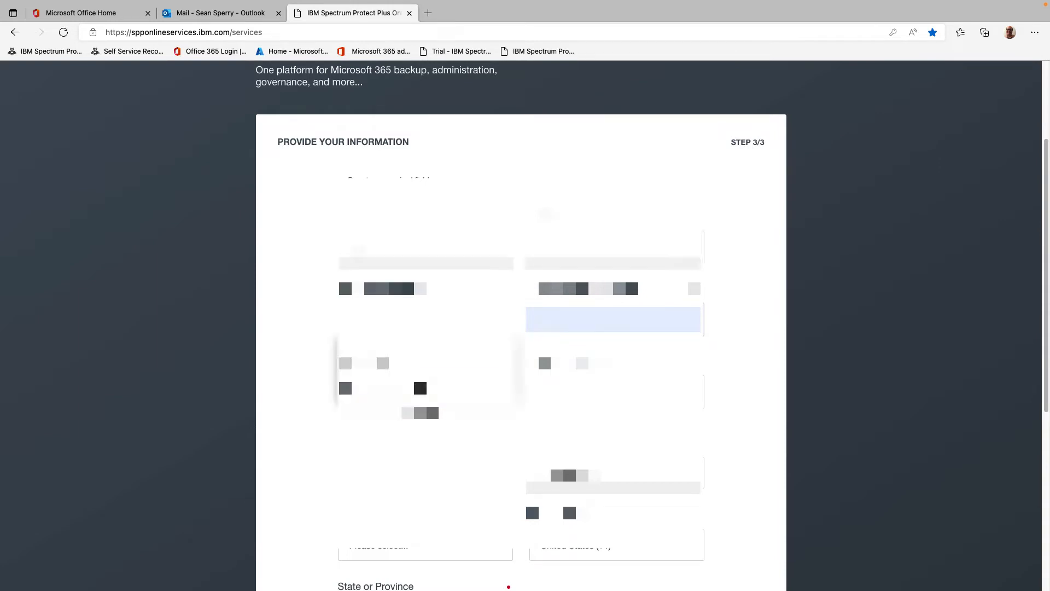
key(Return)
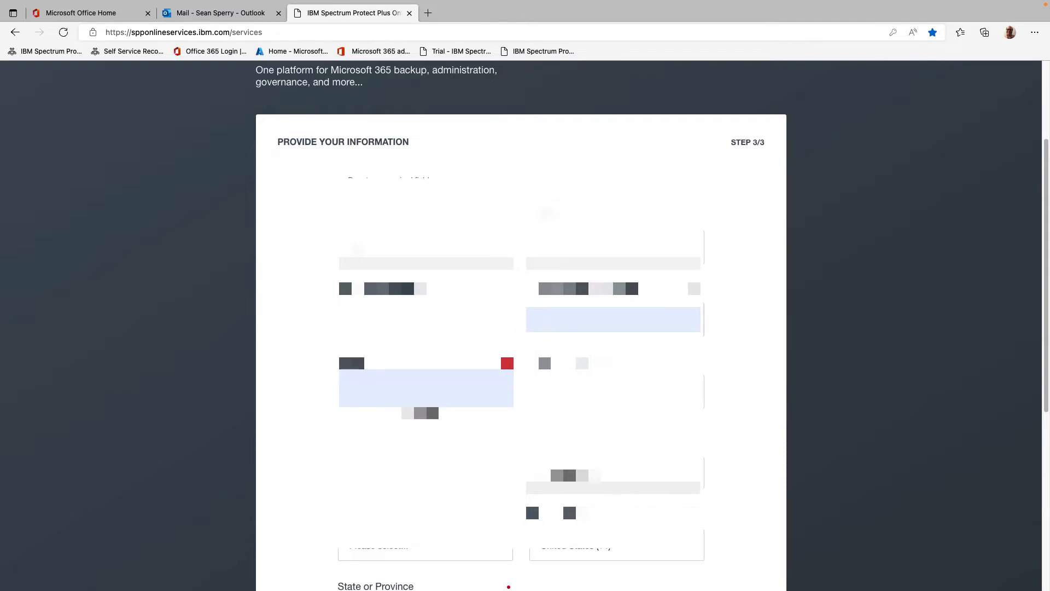
key(BackSpace)
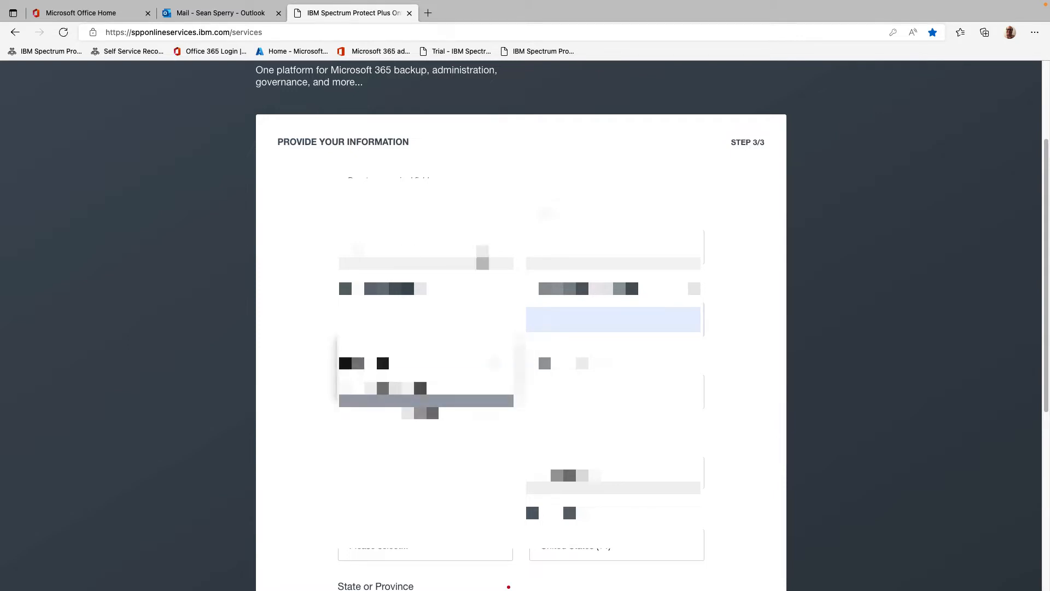
click(656, 262)
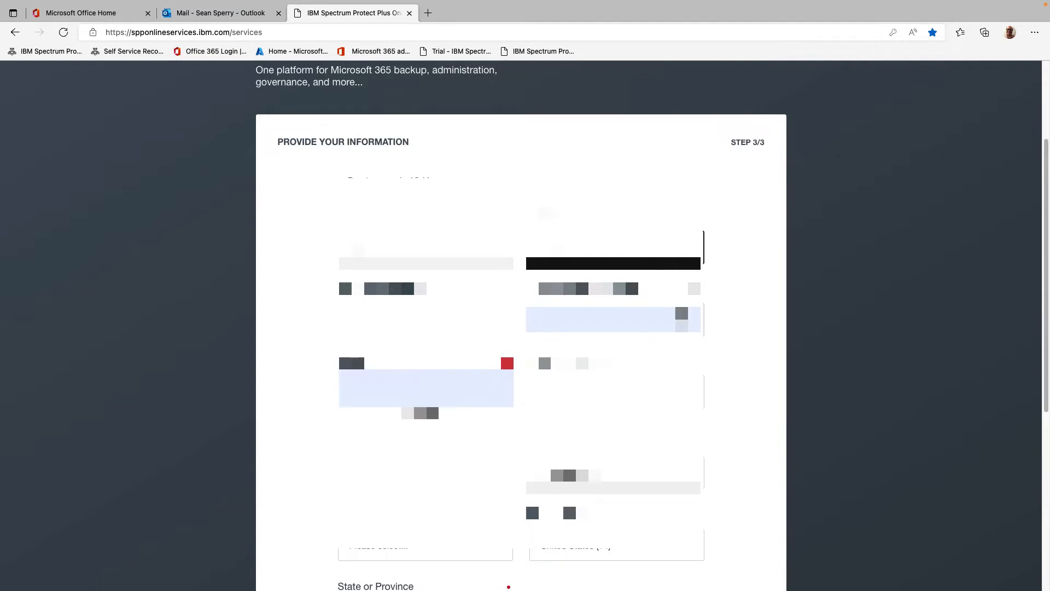
- Clear the autofilled value in the field beside the e-mail address and fill in the account password with its confirmation
drag(681, 320, 533, 336)
key(BackSpace)
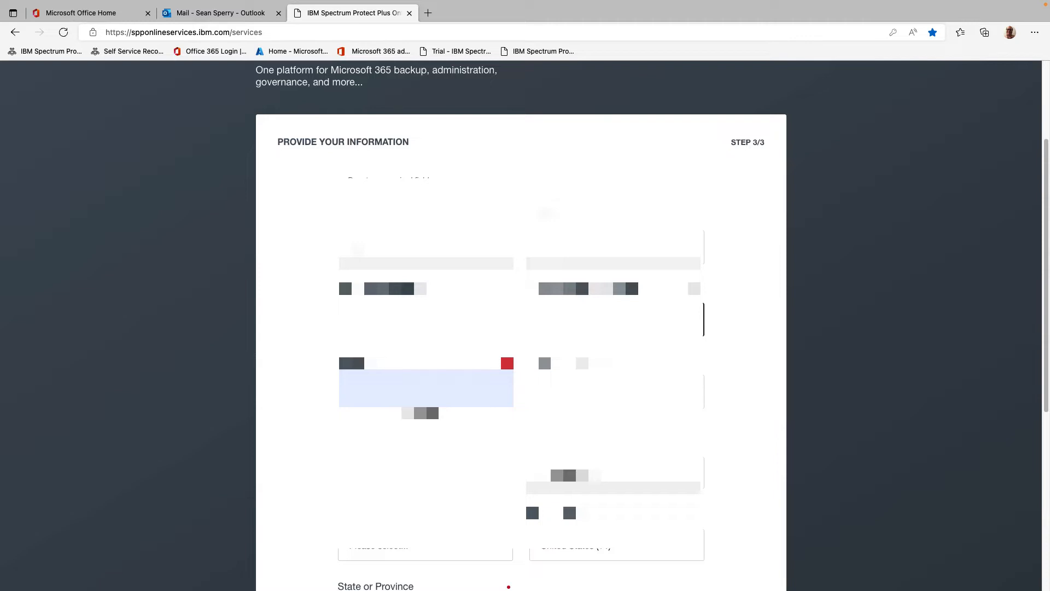
click(395, 388)
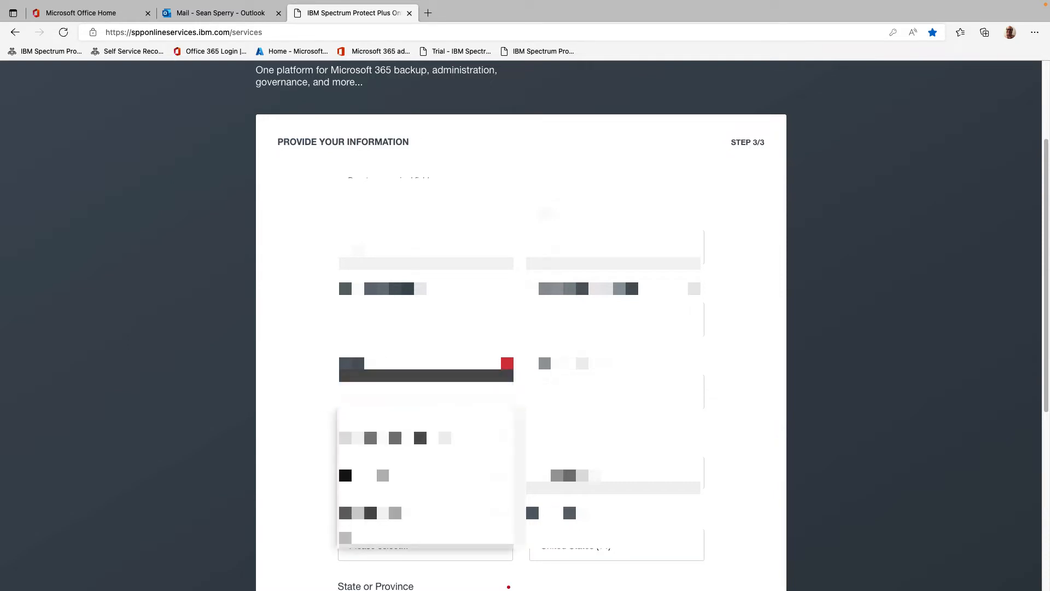
click(419, 416)
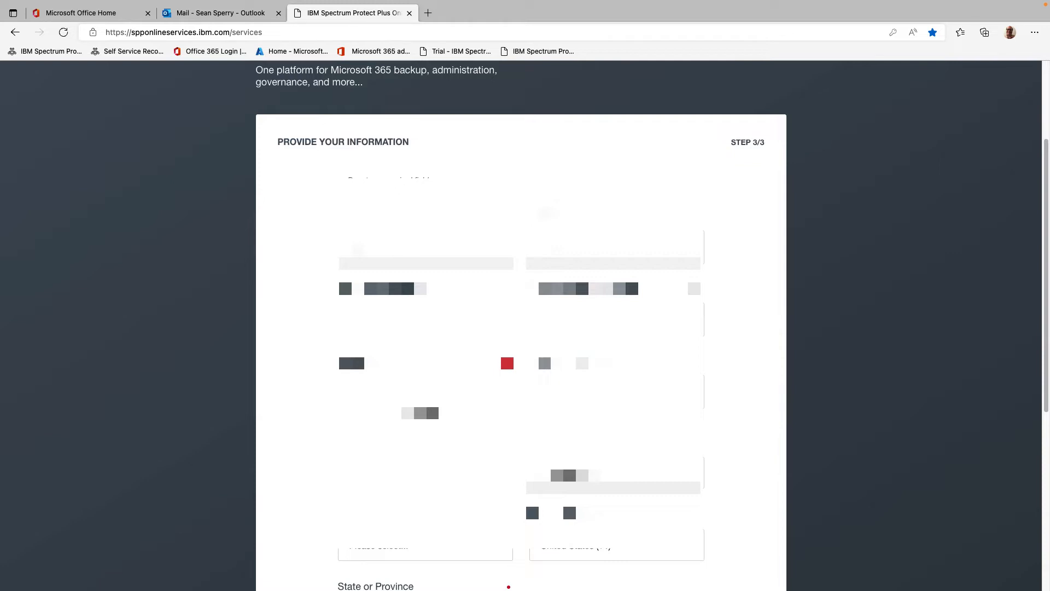
- Enter IBM as the organization and select Other as the title
text(1)
key(Tab)
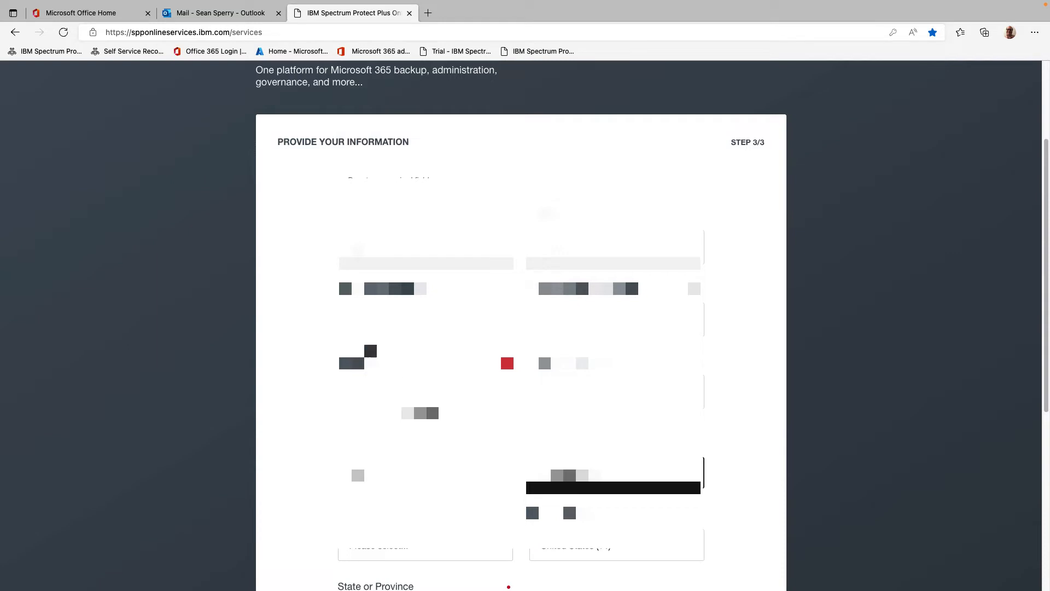
click(594, 474)
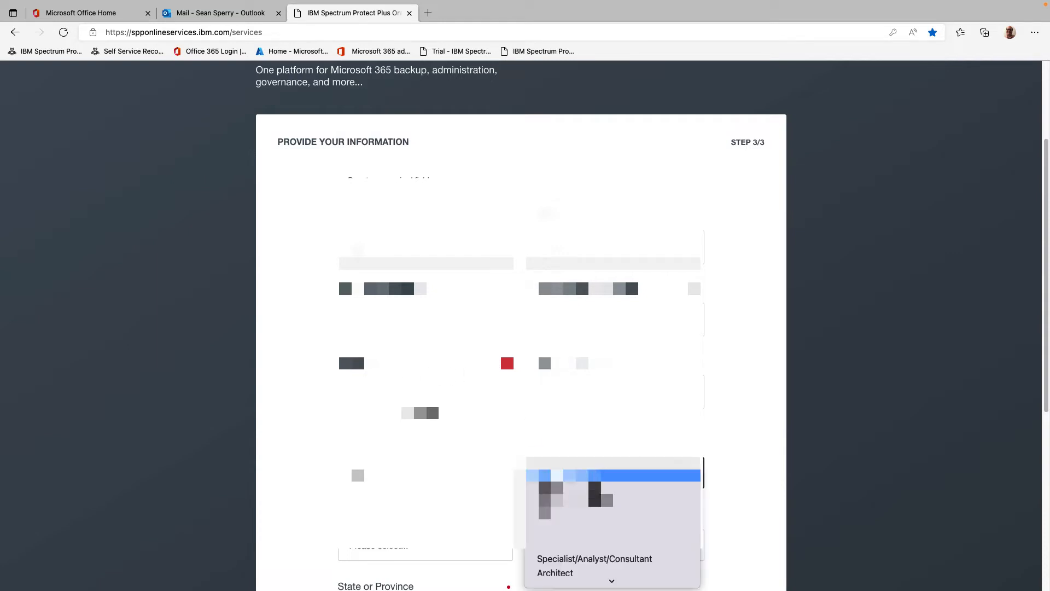
scroll(583, 558, down, 3)
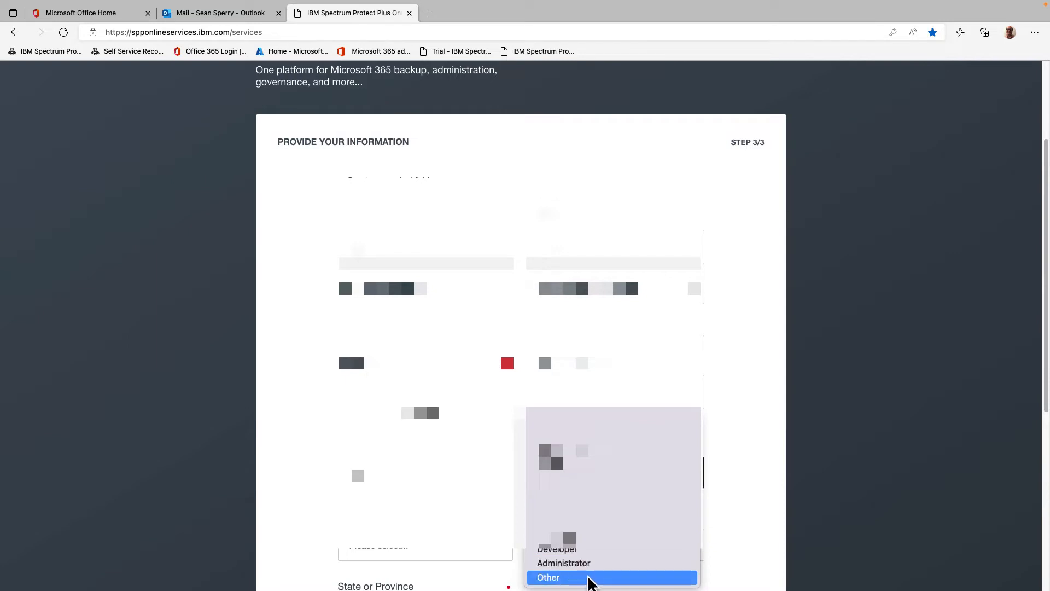
click(590, 578)
- Set the industry to Information Technology
scroll(495, 525, down, 2)
click(477, 458)
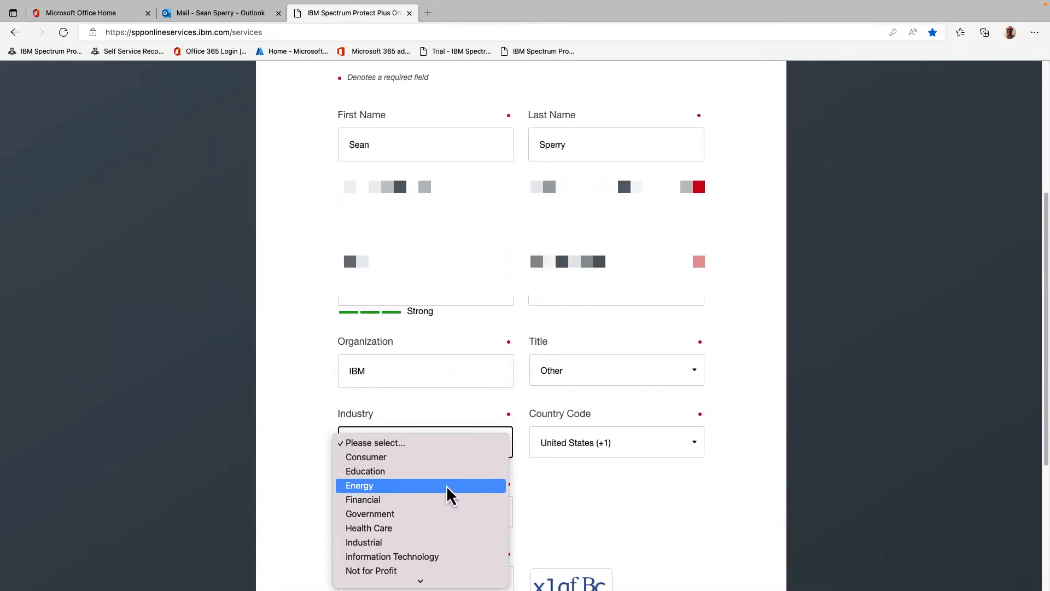
scroll(447, 495, down, 2)
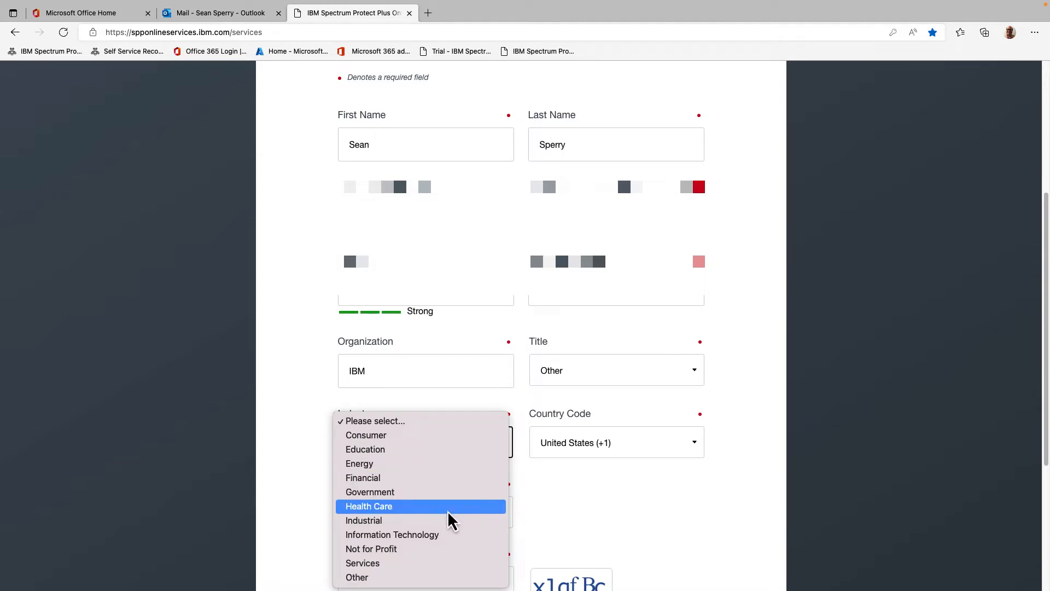
click(454, 541)
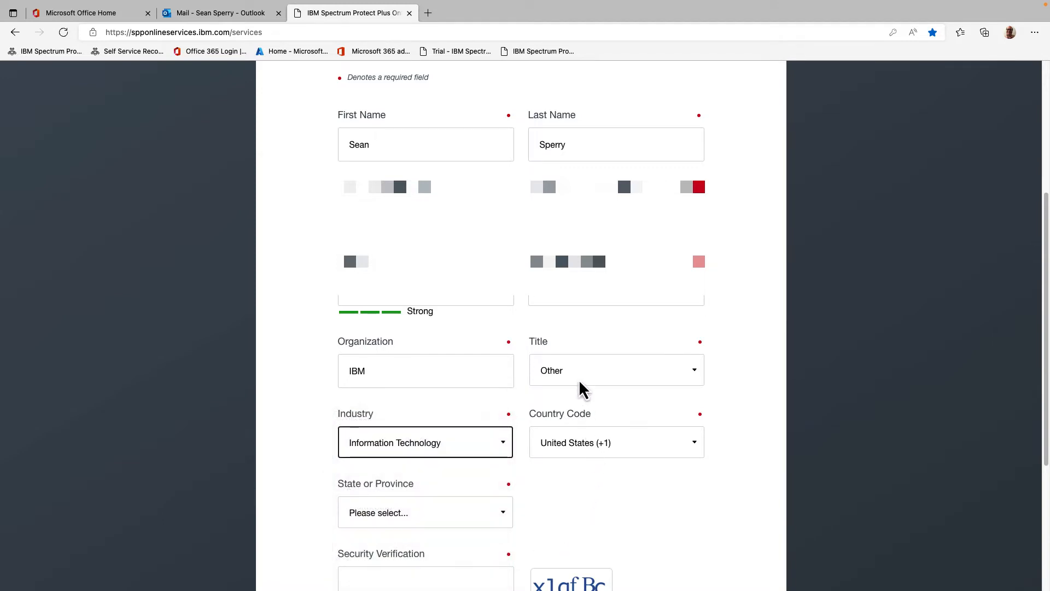
- Select United States (+1) as the country code and Louisiana as the state or province
click(583, 444)
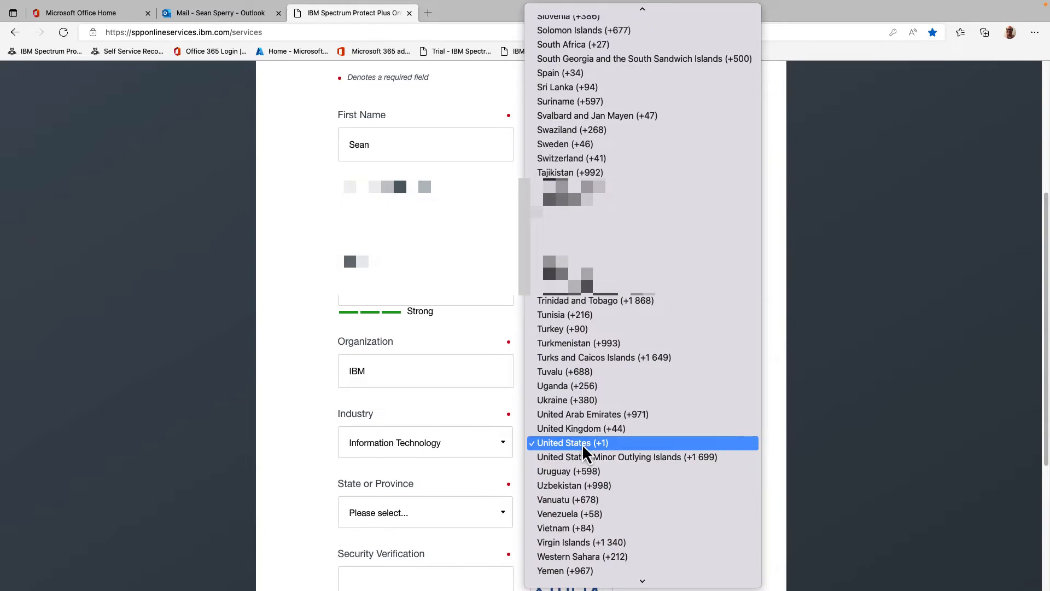
click(572, 446)
click(469, 517)
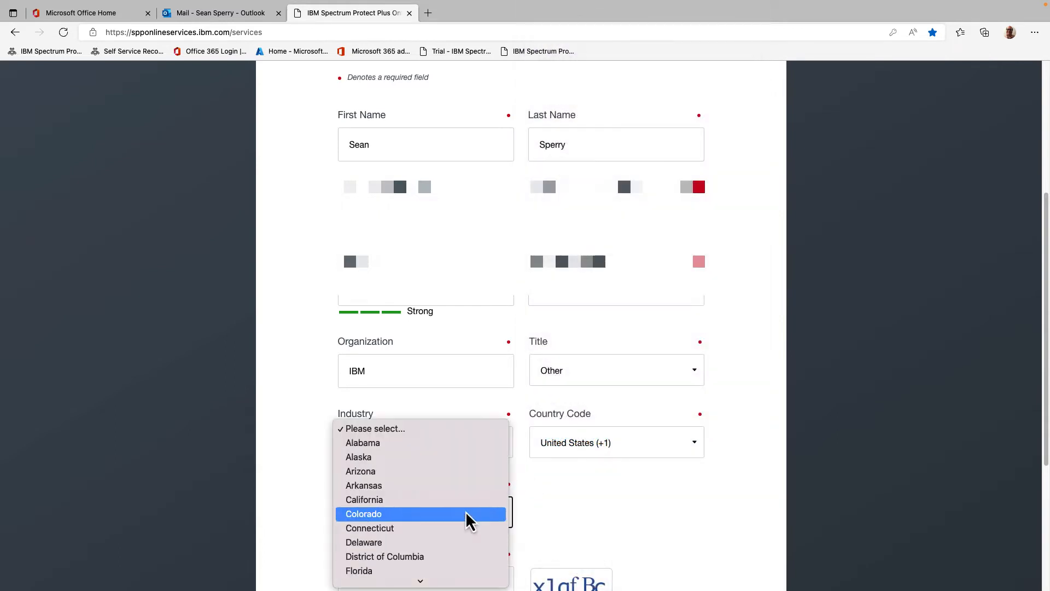
scroll(467, 515, down, 5)
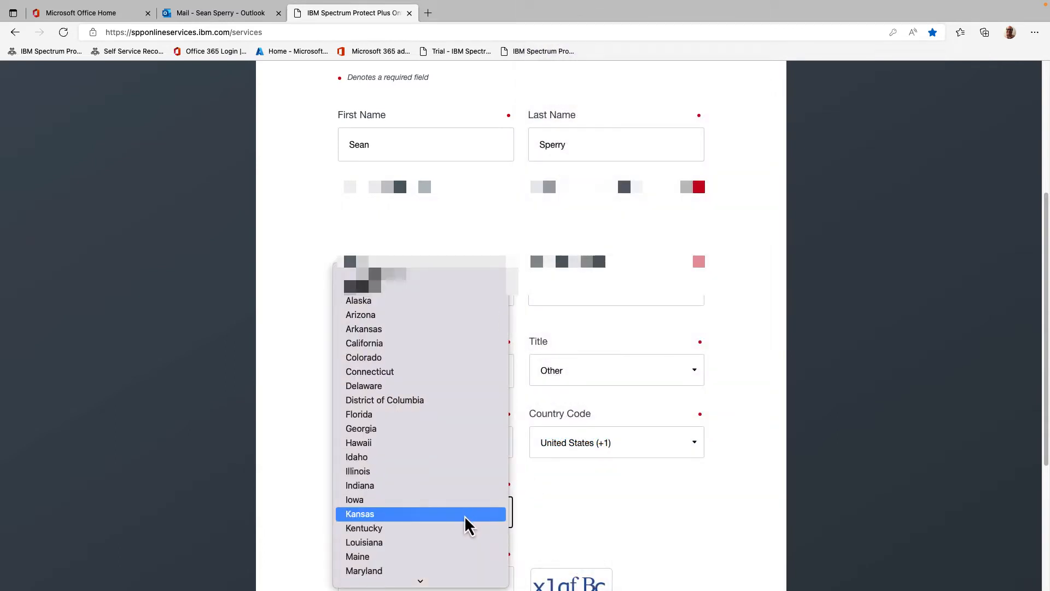
click(473, 542)
- Enter the security verification code, agree to the terms and conditions and privacy policy, and submit the registration
scroll(602, 527, down, 4)
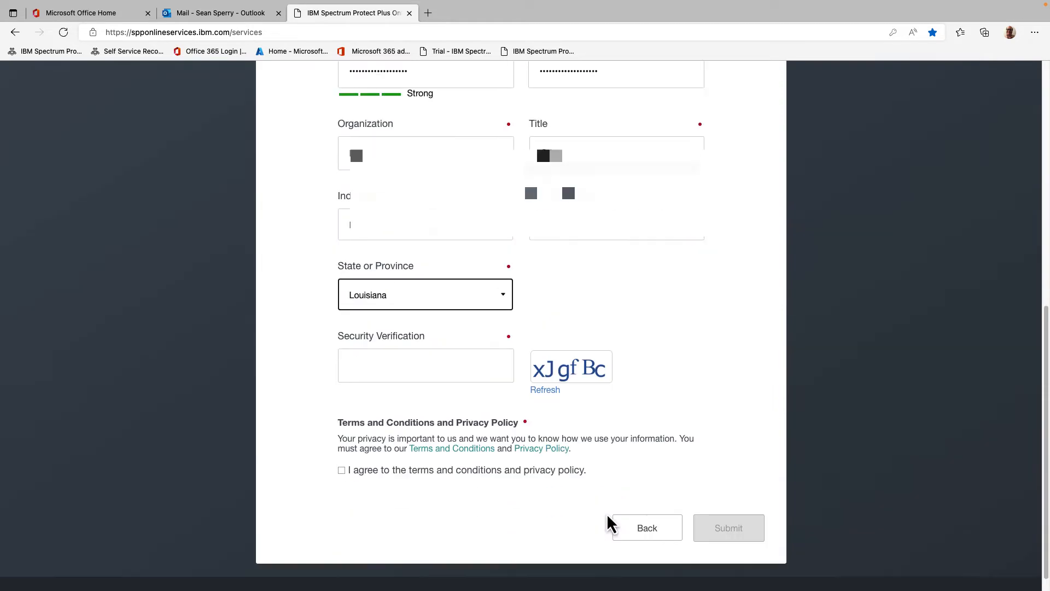
click(484, 375)
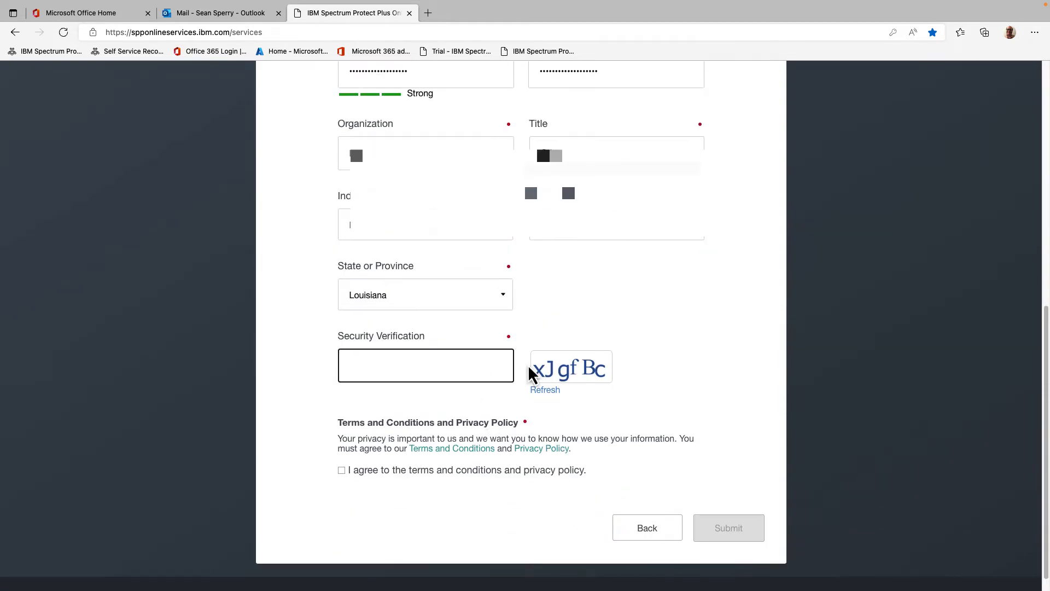
text(xJgfBc)
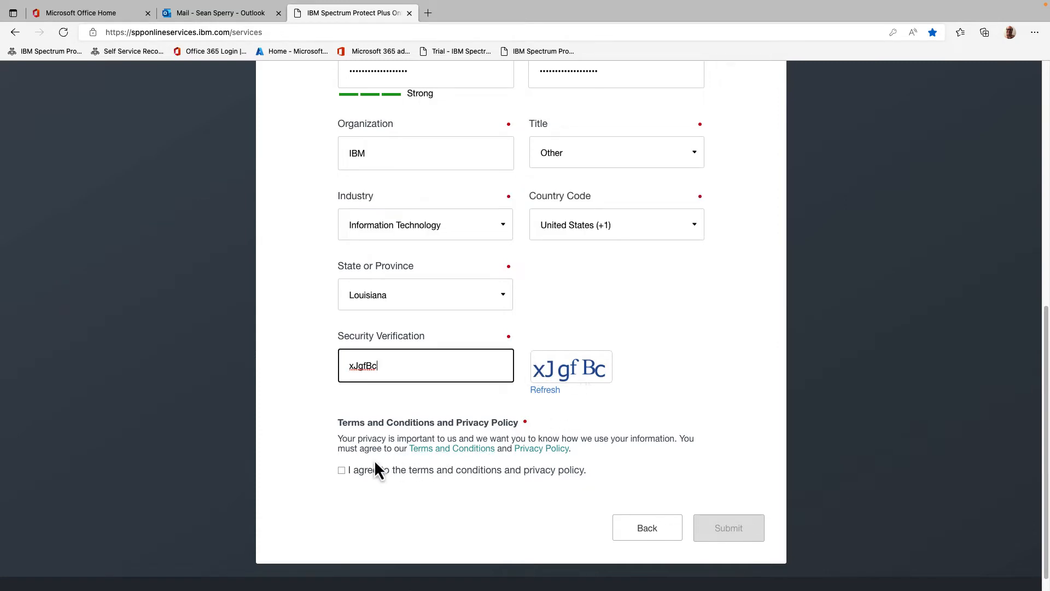
click(344, 470)
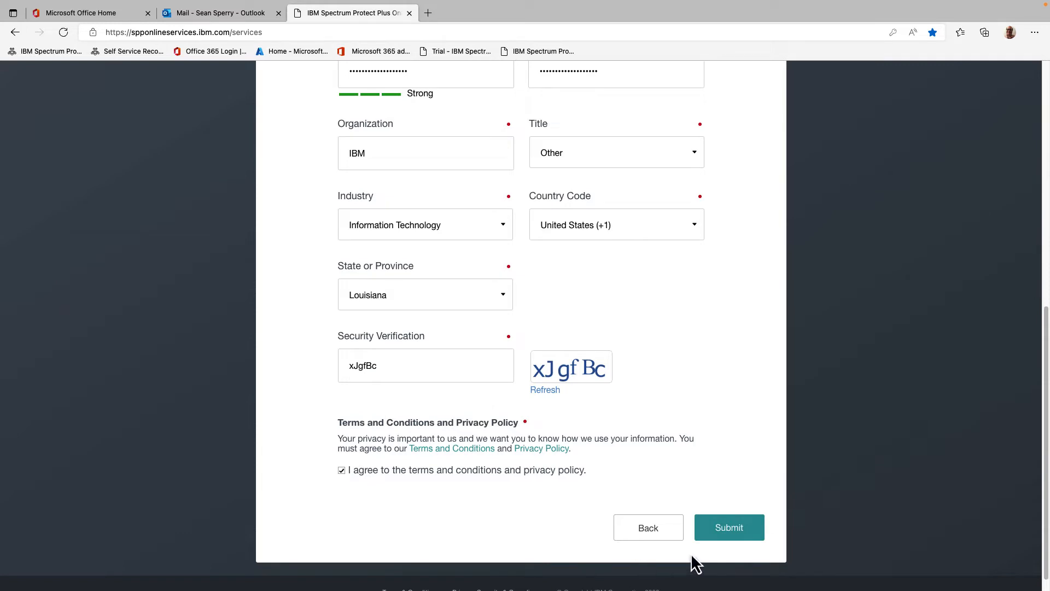
click(723, 535)
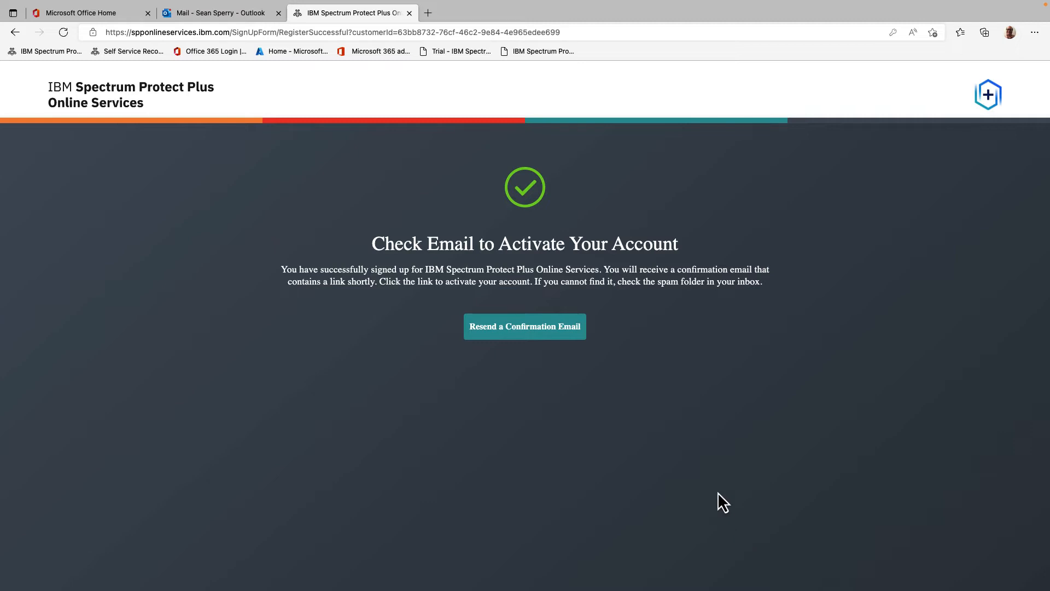
- Switch to Outlook, open the registration confirmation e-mail and follow its link to activate the tenant
click(218, 19)
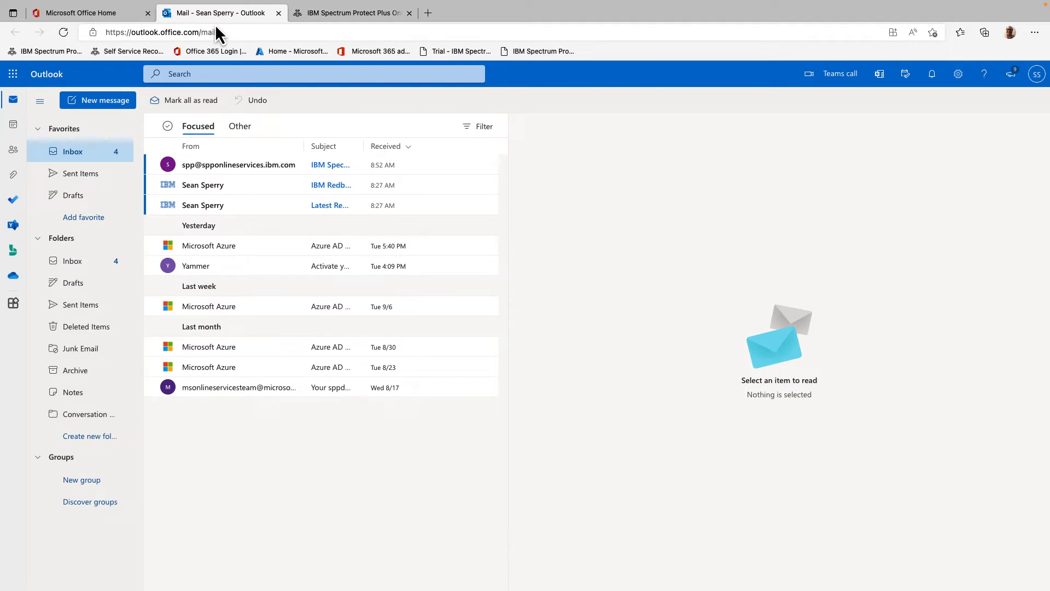
click(290, 165)
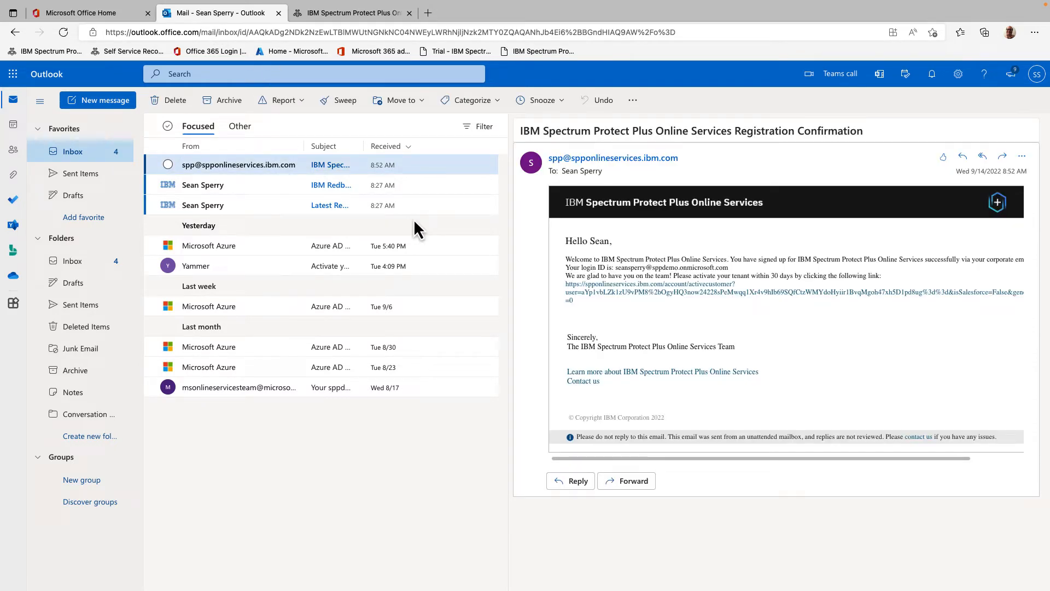
click(634, 285)
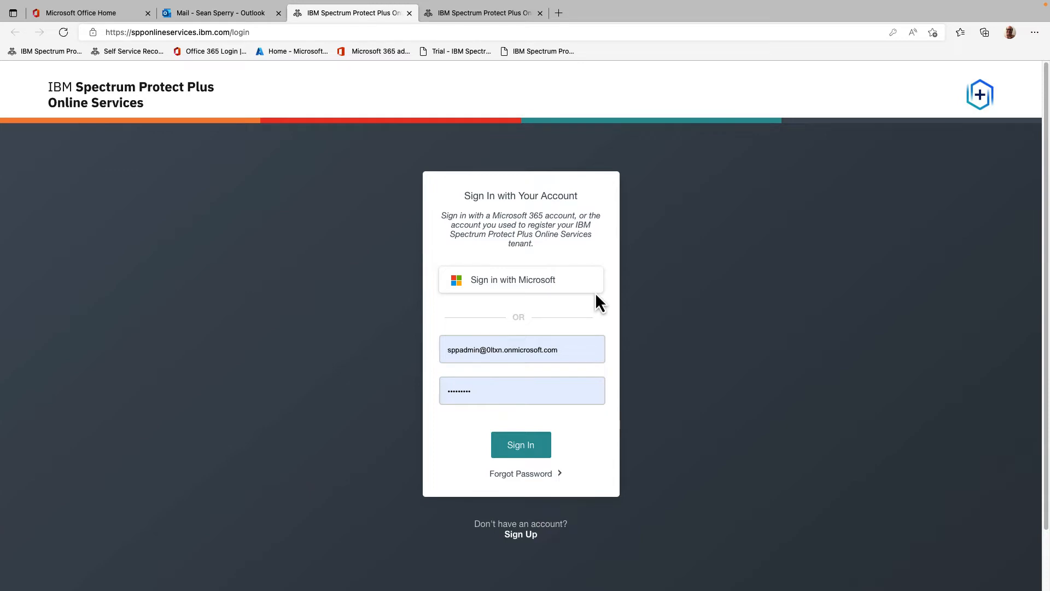
- Sign in with the Microsoft 365 account and merge it with the local account by entering the sign-up password
click(512, 293)
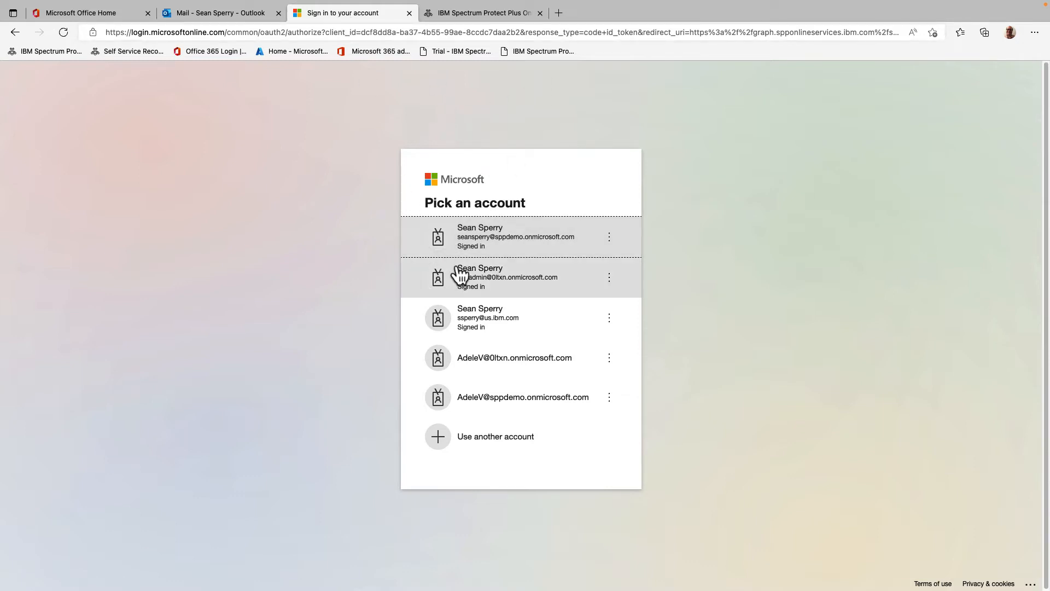
click(506, 252)
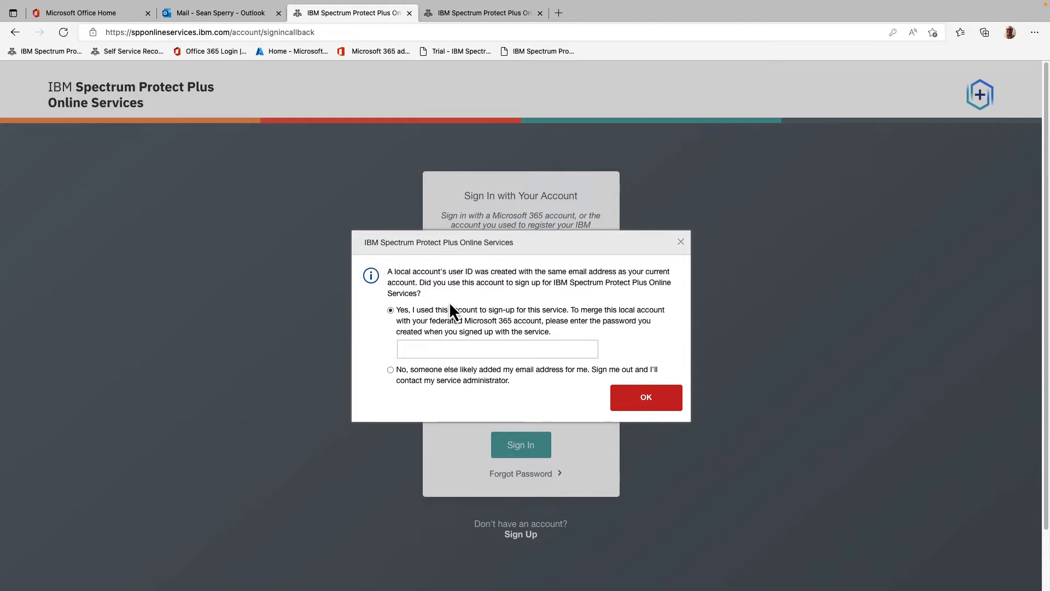
click(411, 352)
text(••)
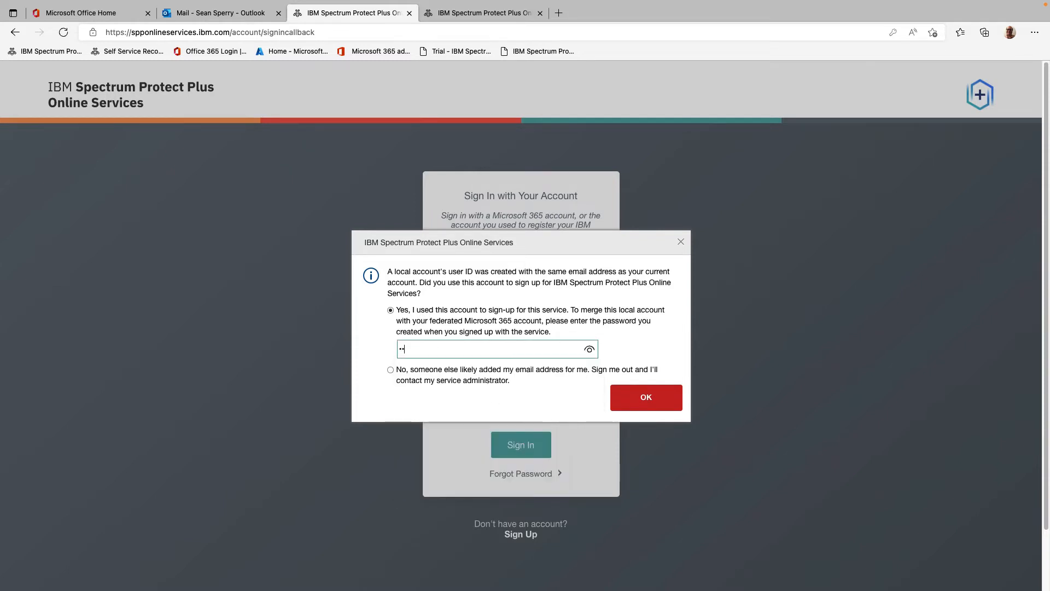
text(•••)
key(BackSpace)
key(BackSpace)
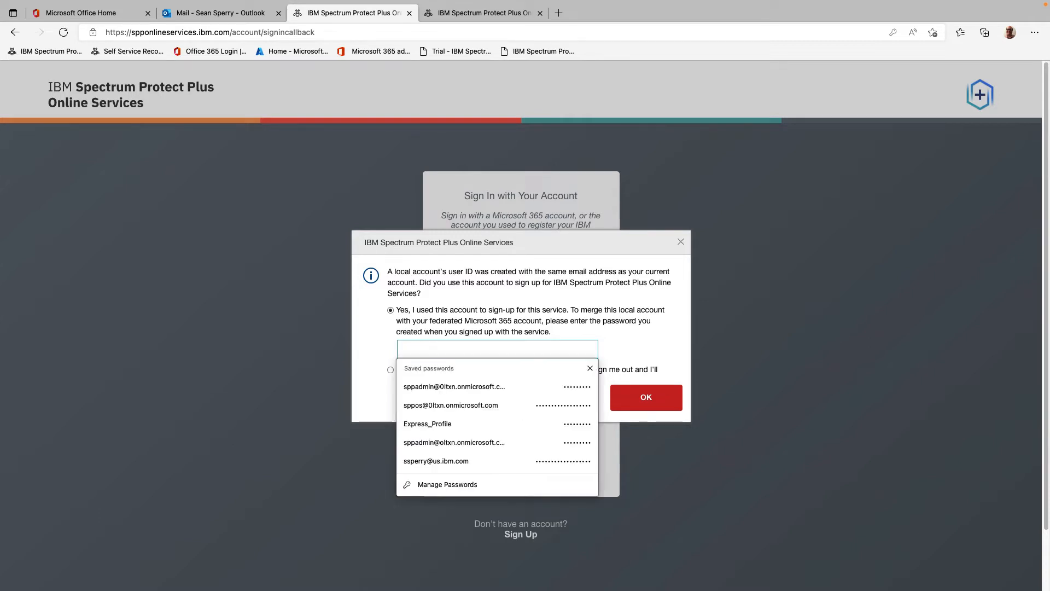
text(•••••••)
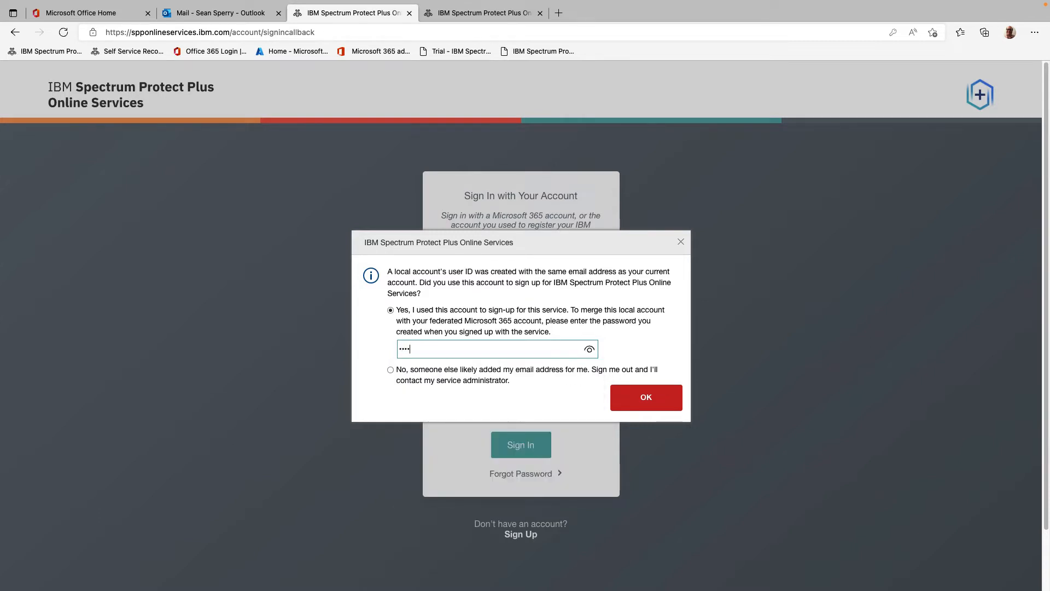
text(•••••••••••)
click(647, 403)
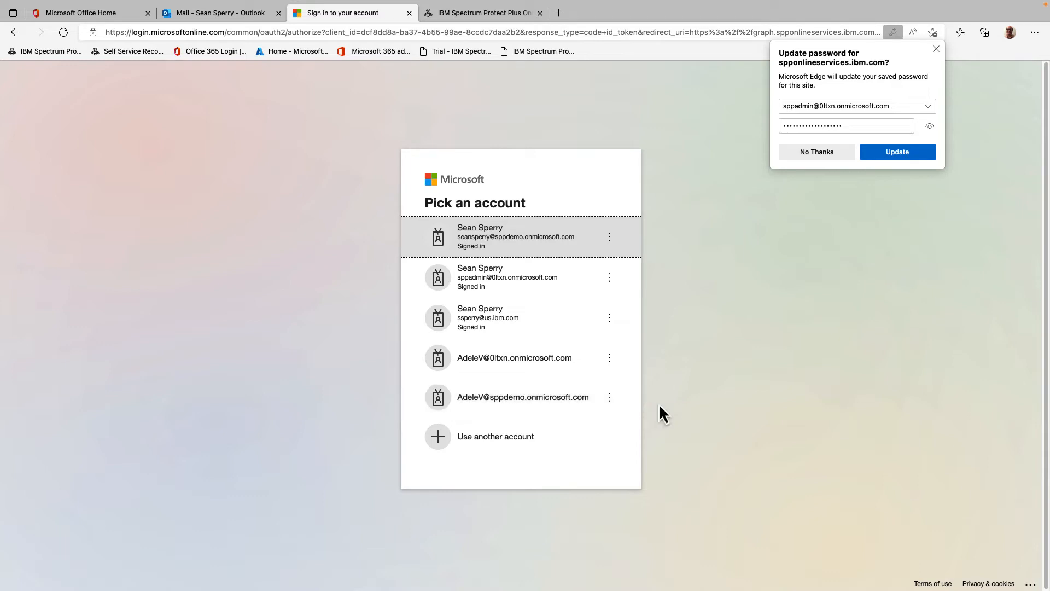
- Update the site's saved password in the browser and pick the same Microsoft account to complete the sign-in
click(905, 155)
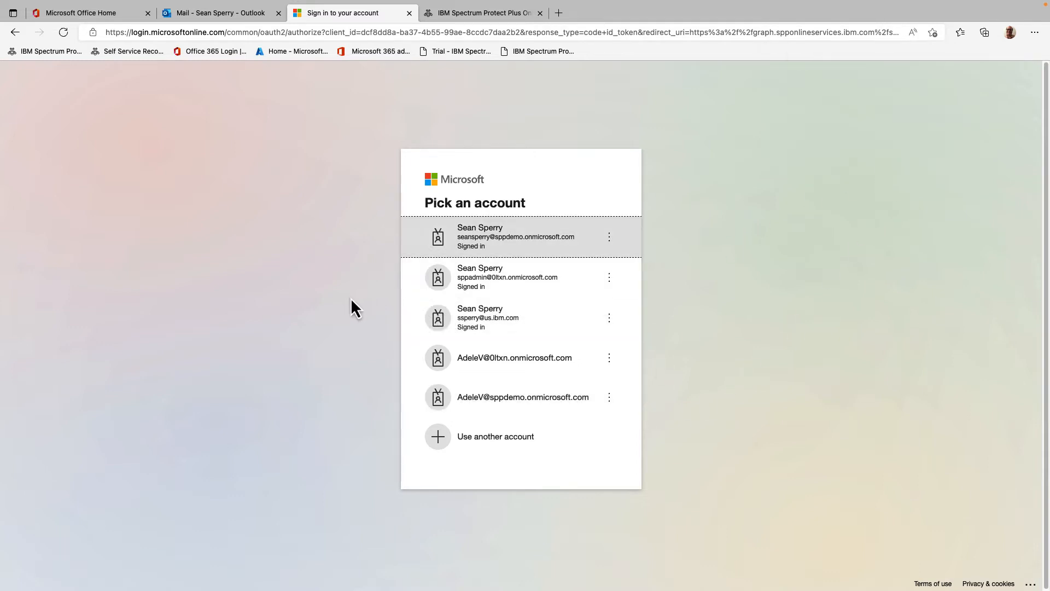
click(488, 239)
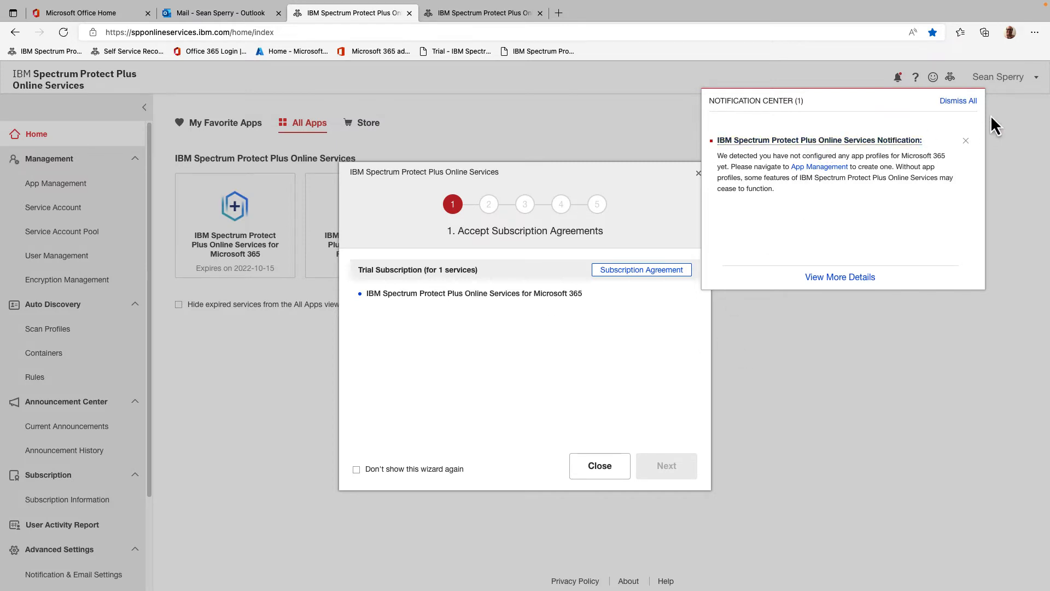
- Dismiss all notifications and accept the trial subscription agreement in the setup wizard, continuing to the app registration
click(973, 104)
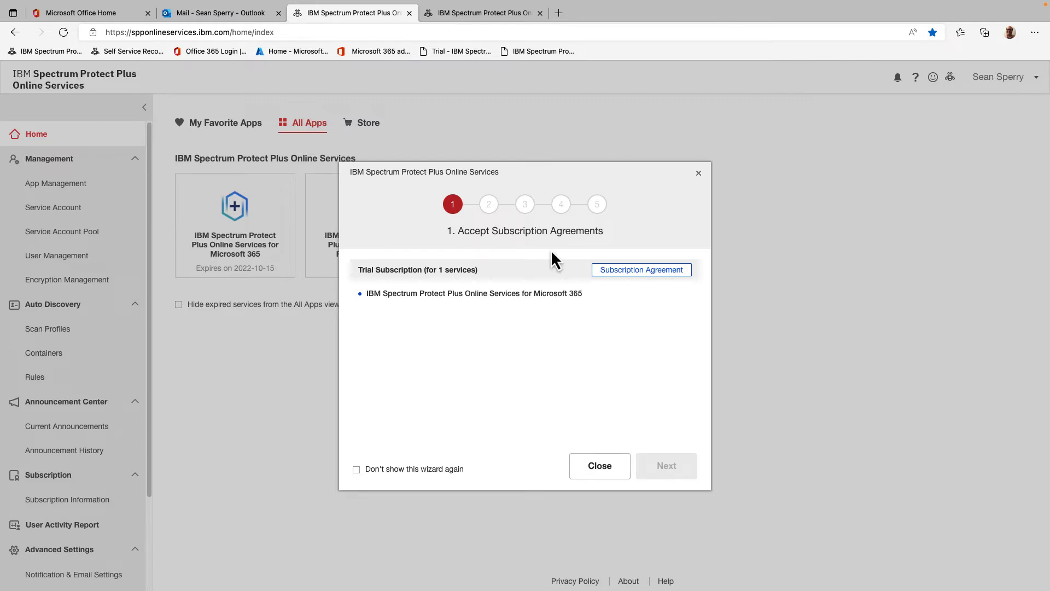
click(641, 271)
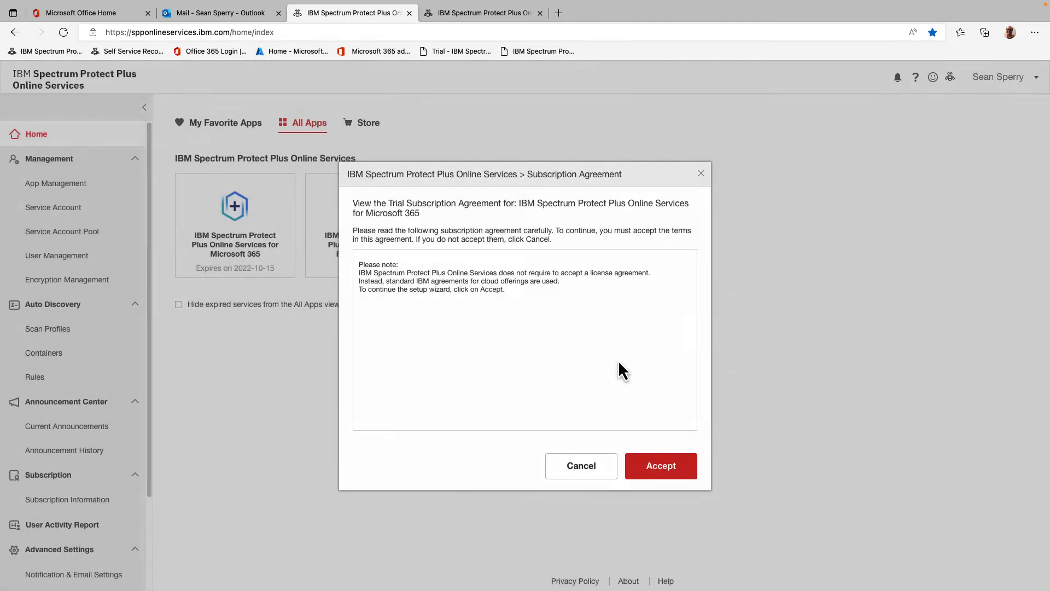
click(645, 472)
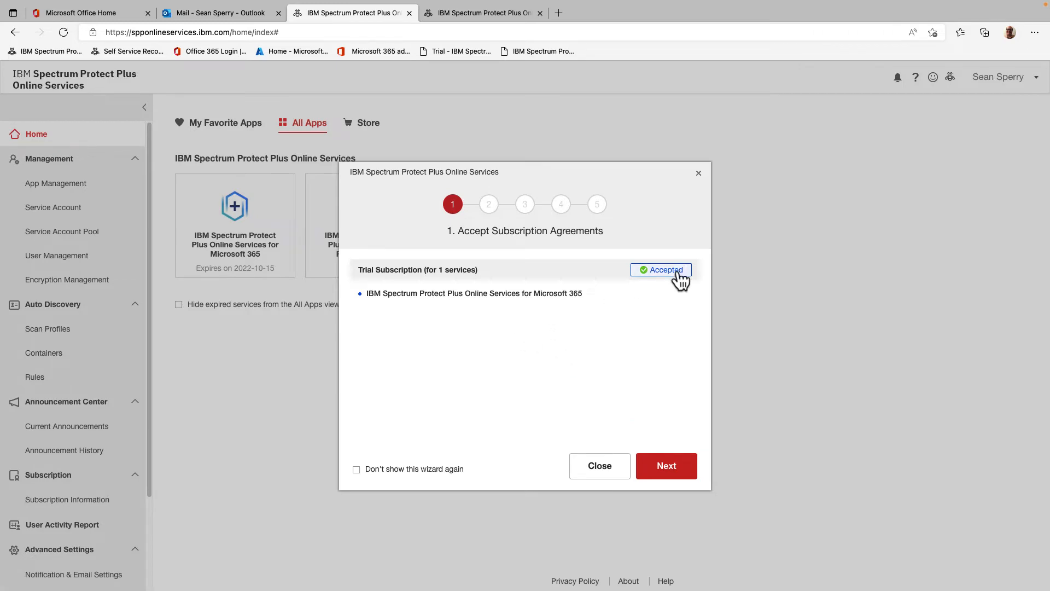
click(667, 474)
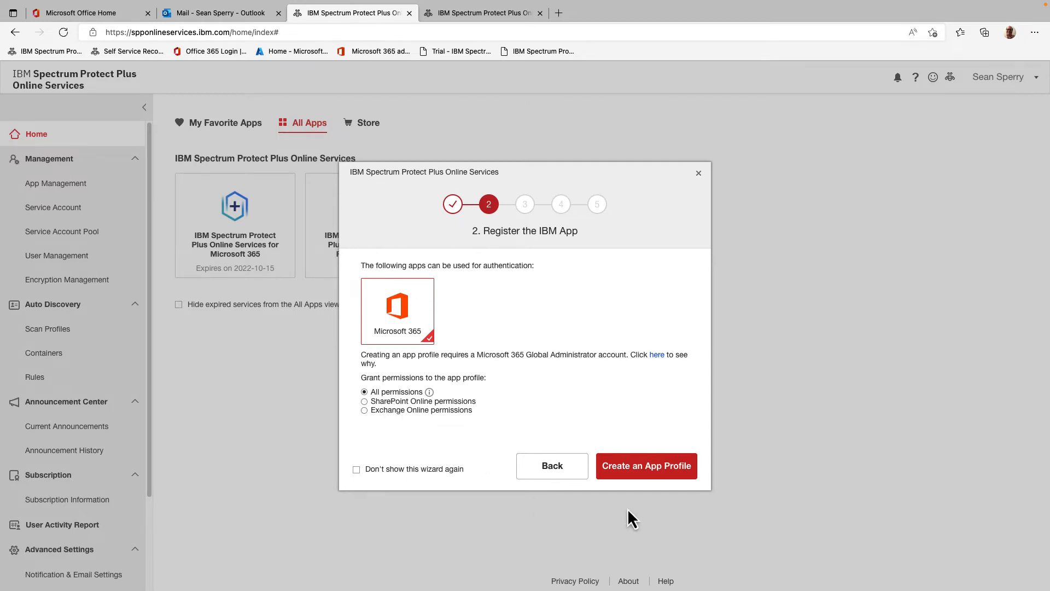
- Create a Microsoft 365 app profile with all permissions, consenting with the signed-in administrator account, and continue the wizard to content discovery
click(635, 482)
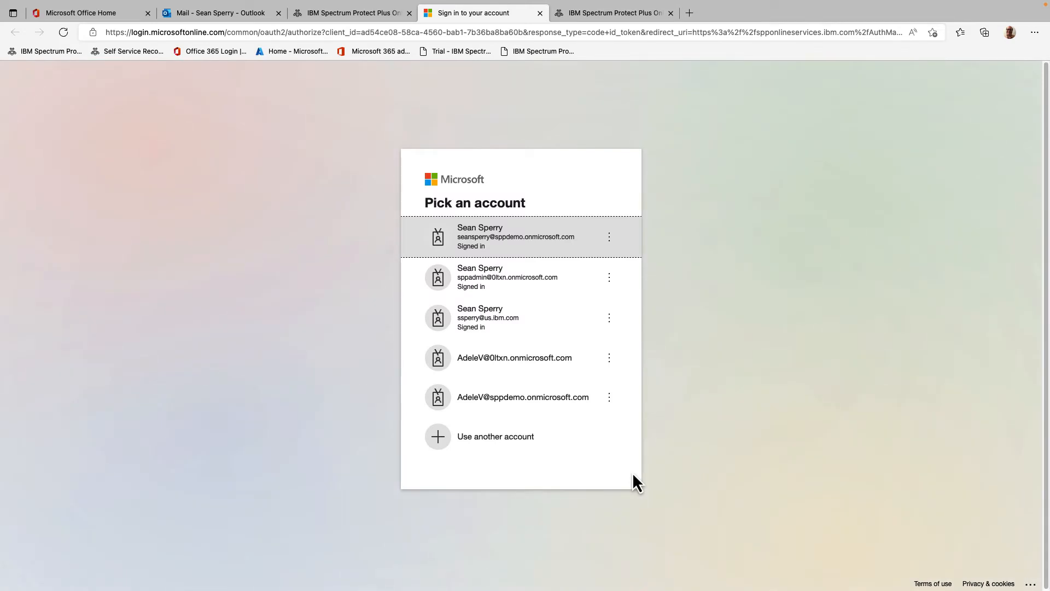
click(511, 249)
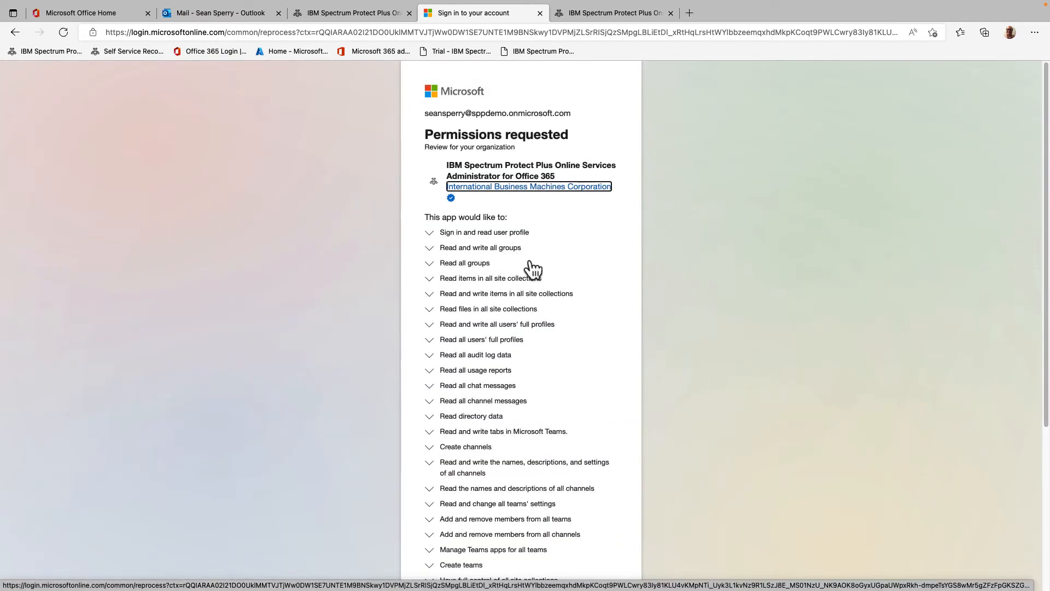
scroll(531, 241, down, 5)
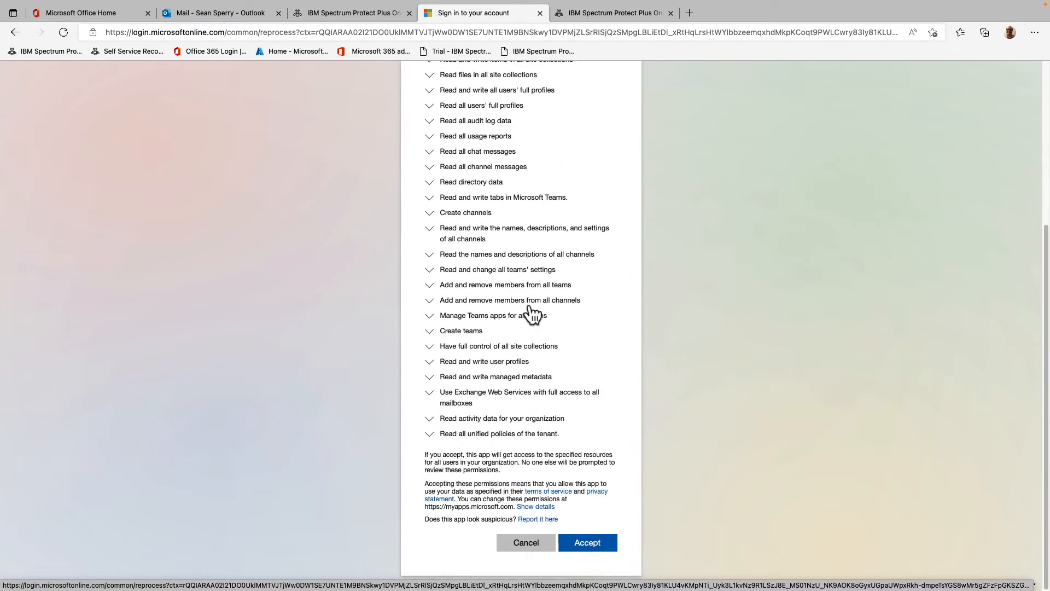
click(584, 544)
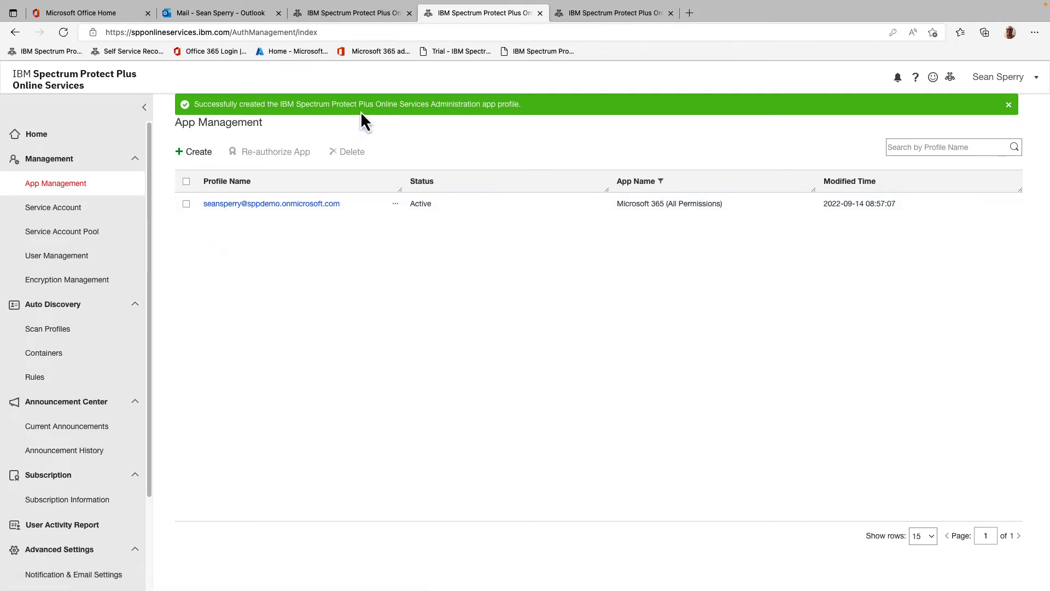
click(356, 13)
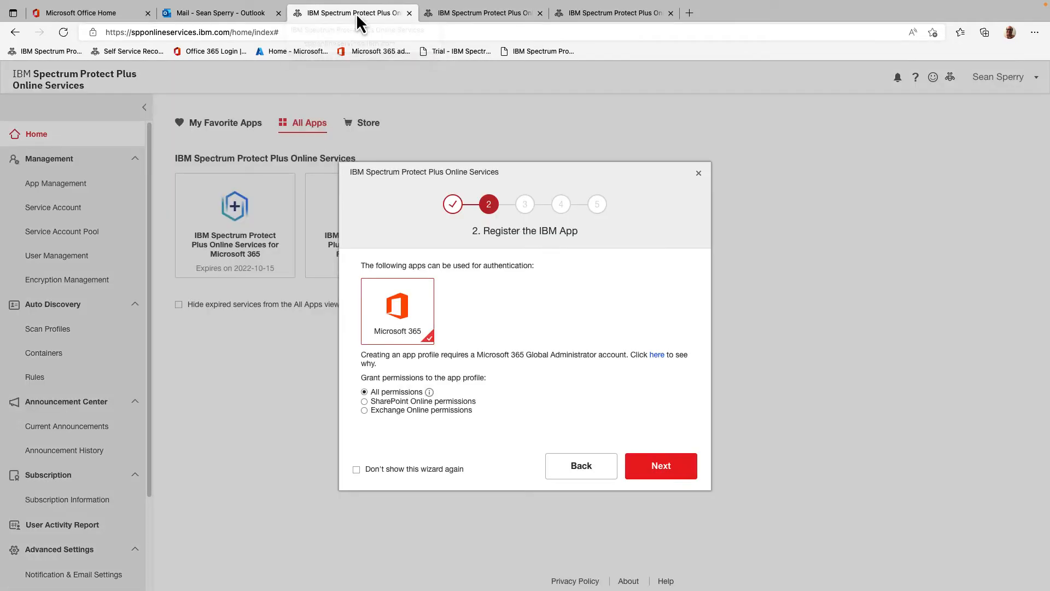
click(674, 469)
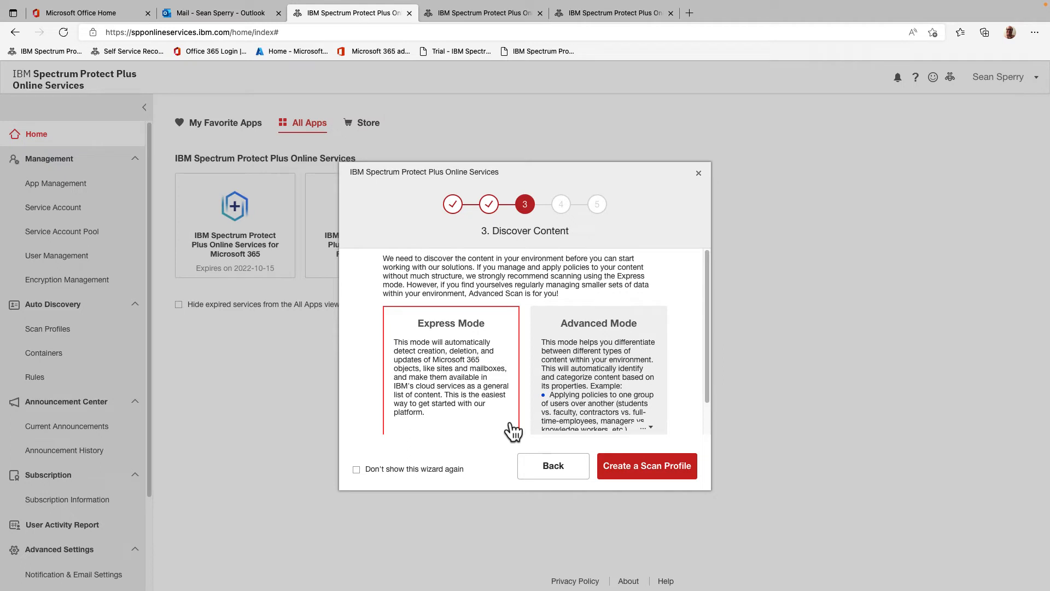
- Start an Express Mode scan profile covering mailboxes, OneDrive for Business, SharePoint Online site collections and Microsoft 365 Groups/Teams/Yammer communities
click(667, 466)
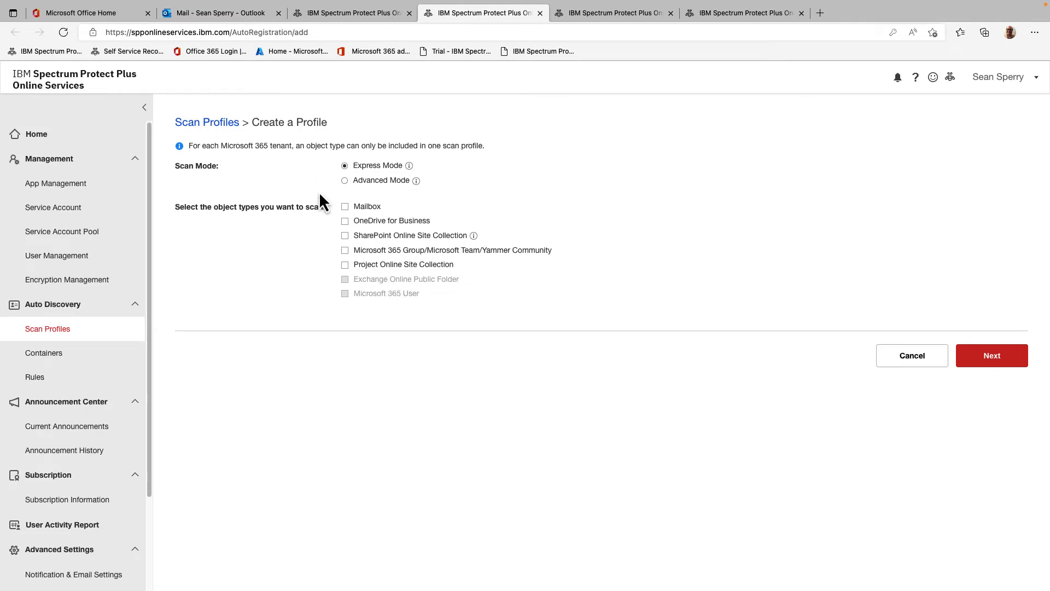
click(345, 221)
click(966, 361)
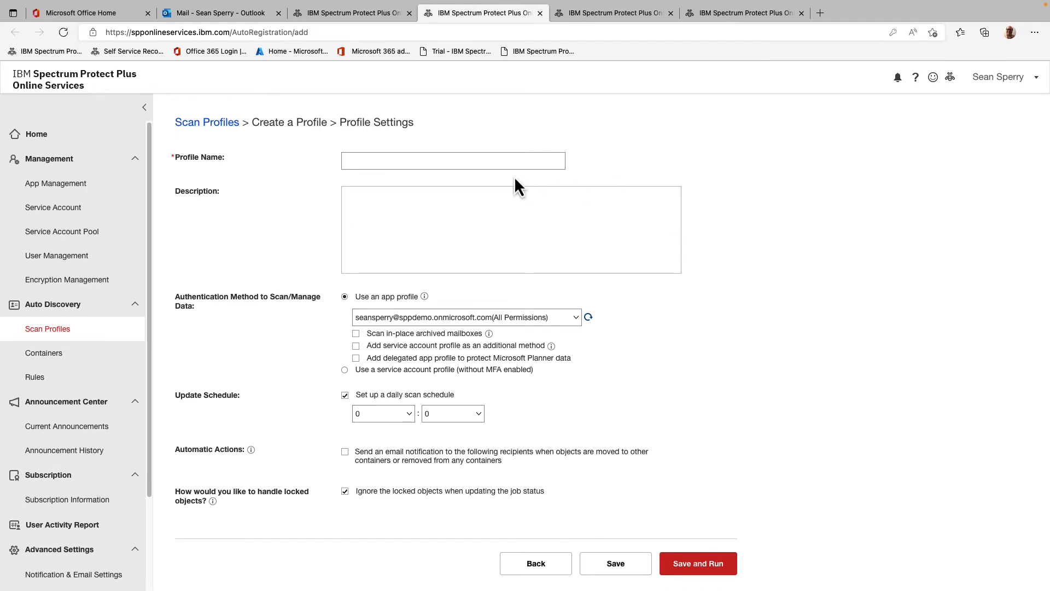
- Name the scan profile Basic with the description Basic, save and run it, and decline saving a password in the browser
click(403, 157)
text(Basic)
click(370, 207)
text(Basic)
click(700, 564)
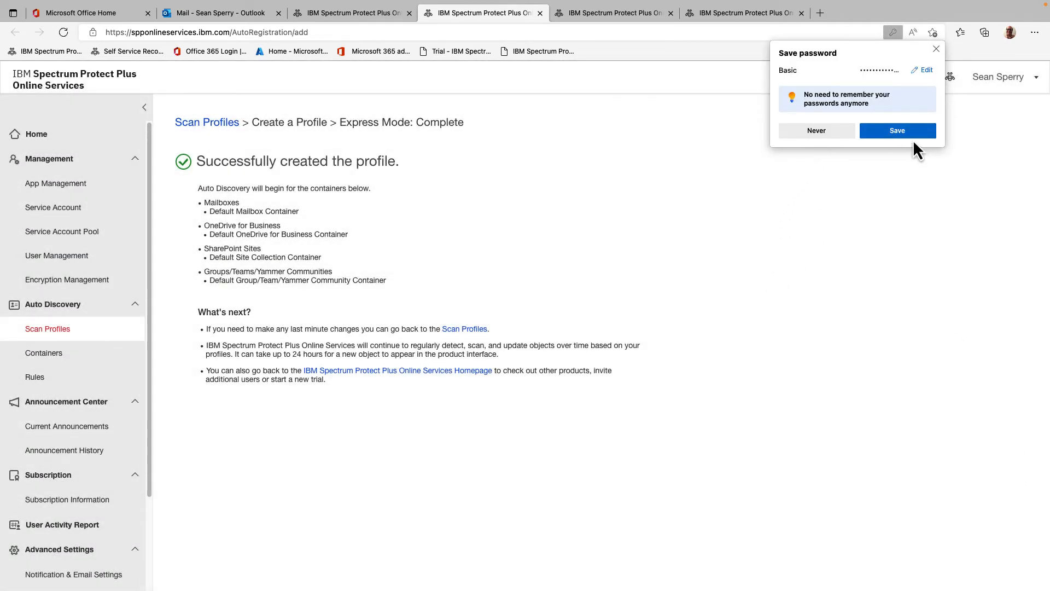
click(813, 130)
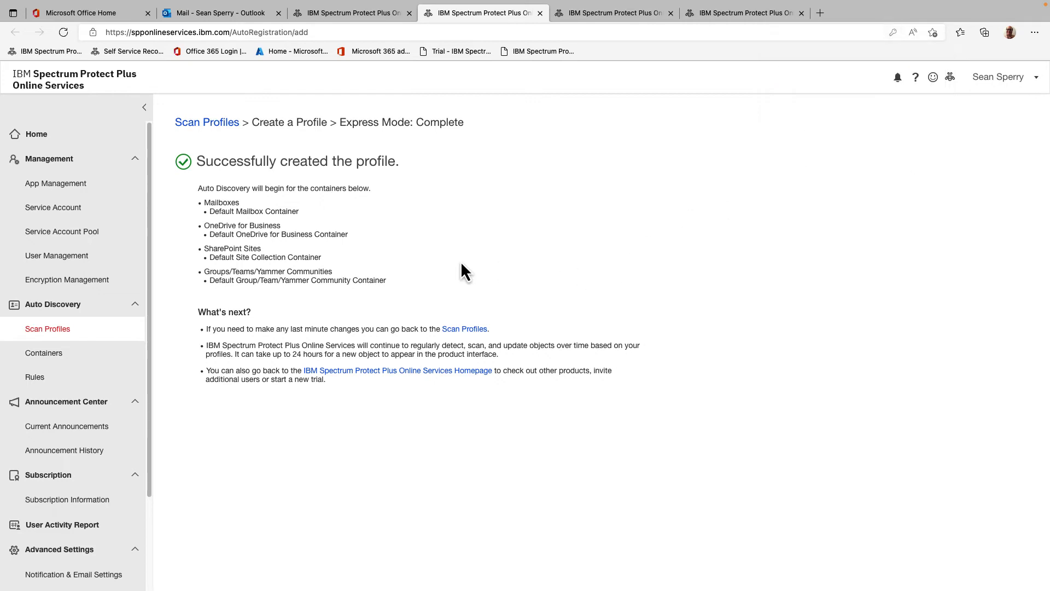
- Check the scan profile's status in the scan profiles list and view the subscription information
click(232, 130)
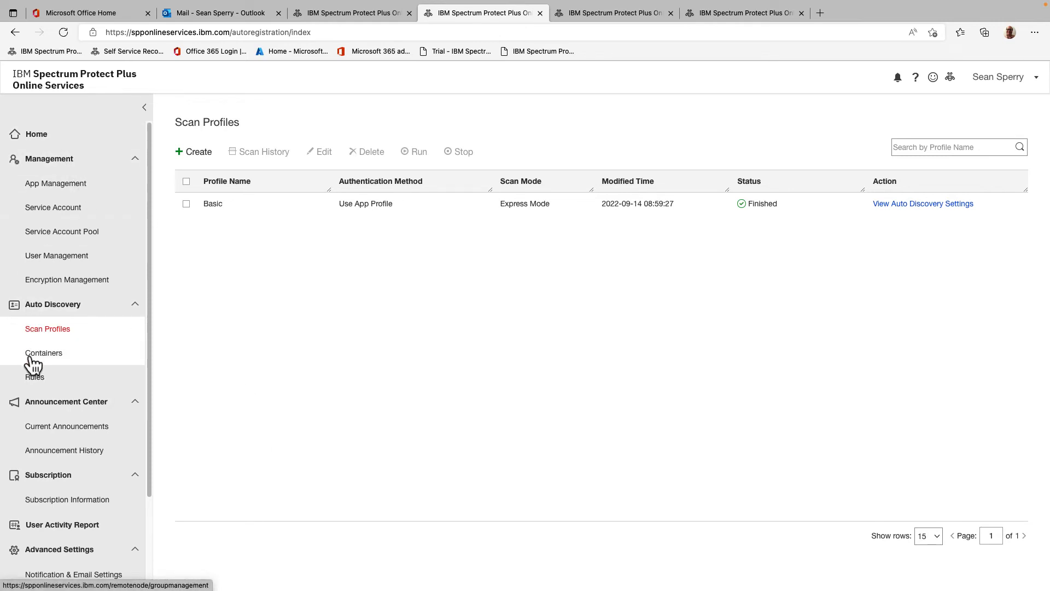
scroll(43, 426, down, 1)
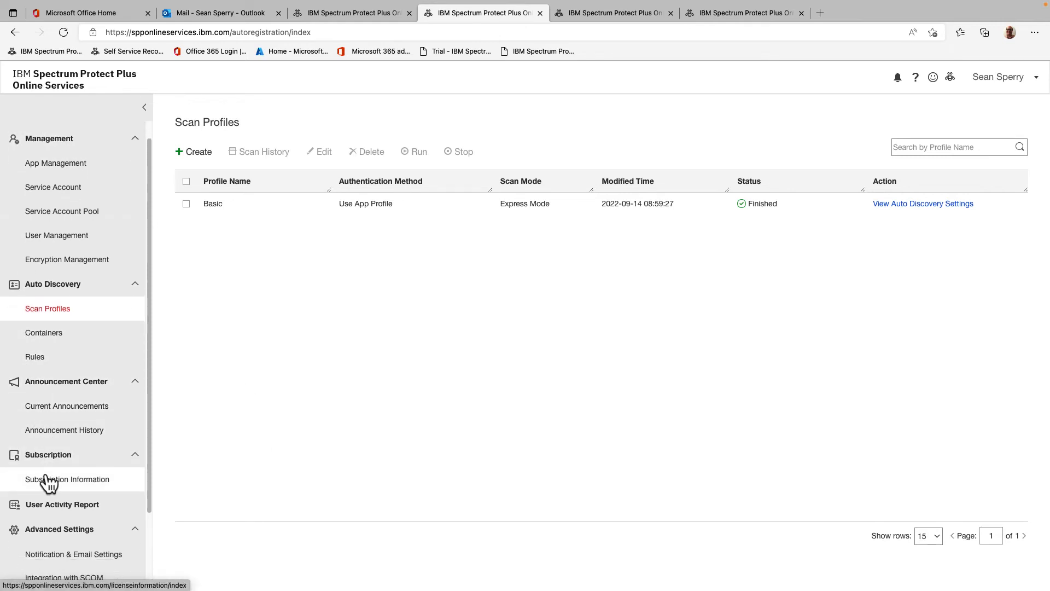
scroll(57, 379, up, 1)
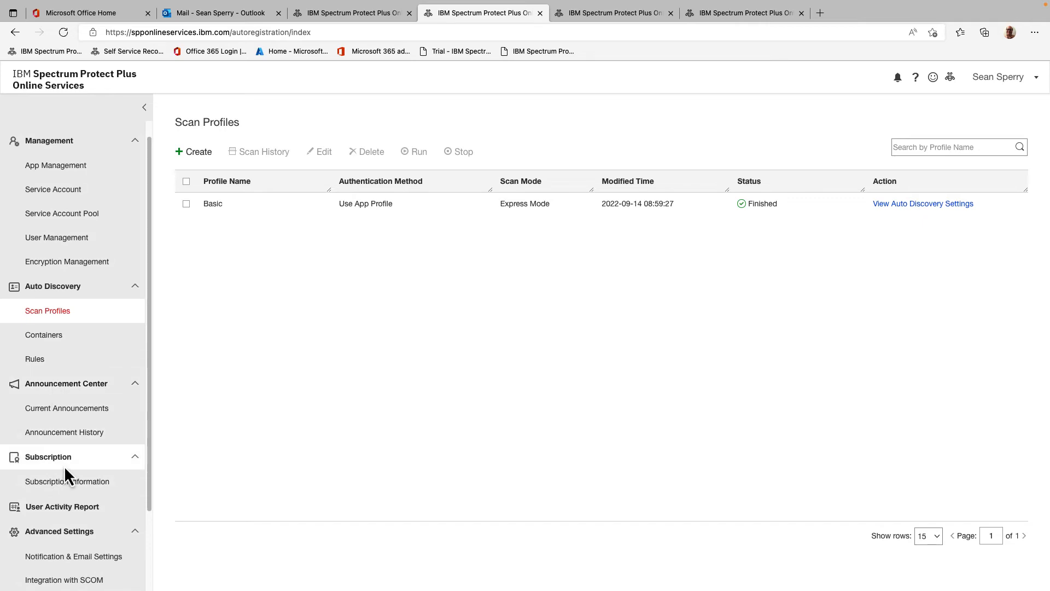
click(70, 483)
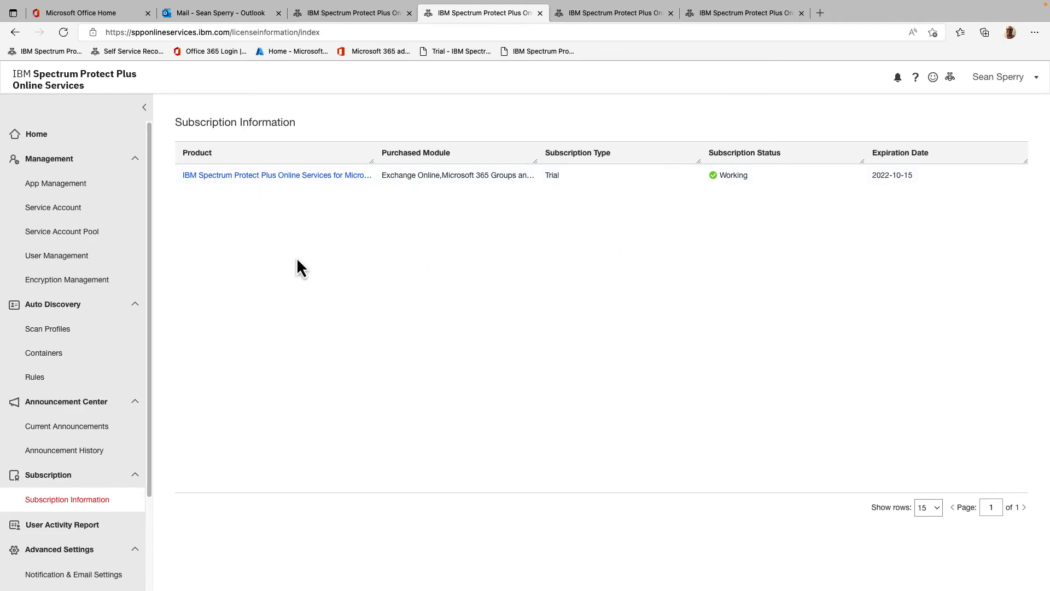
- Open the Microsoft 365 backup service from the home page and review the OneDrive for Business, Site Collection, Microsoft 365 Group and Teams backup objects
click(33, 138)
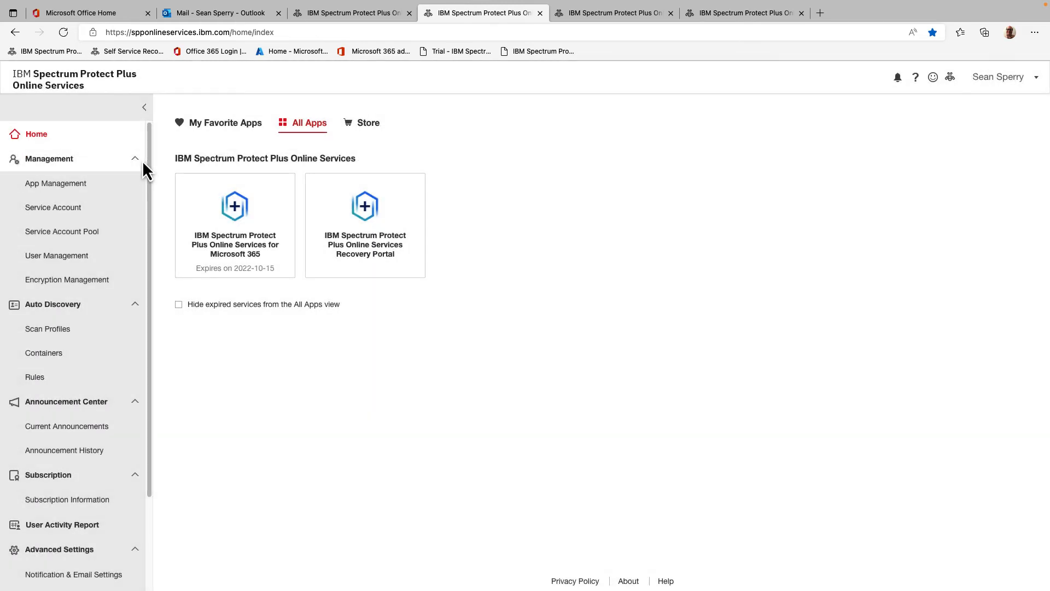
click(257, 214)
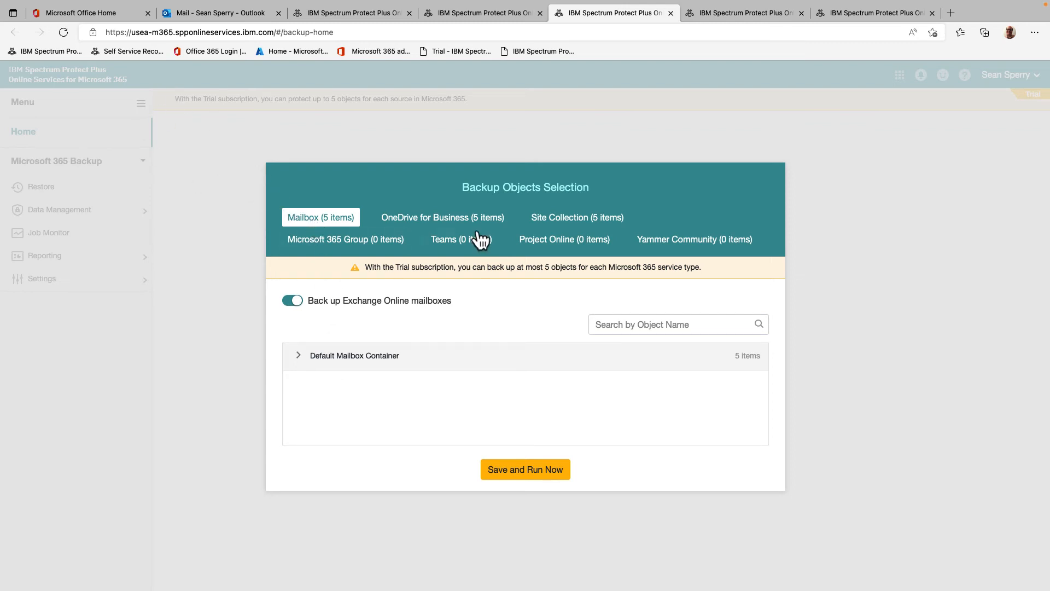
click(418, 222)
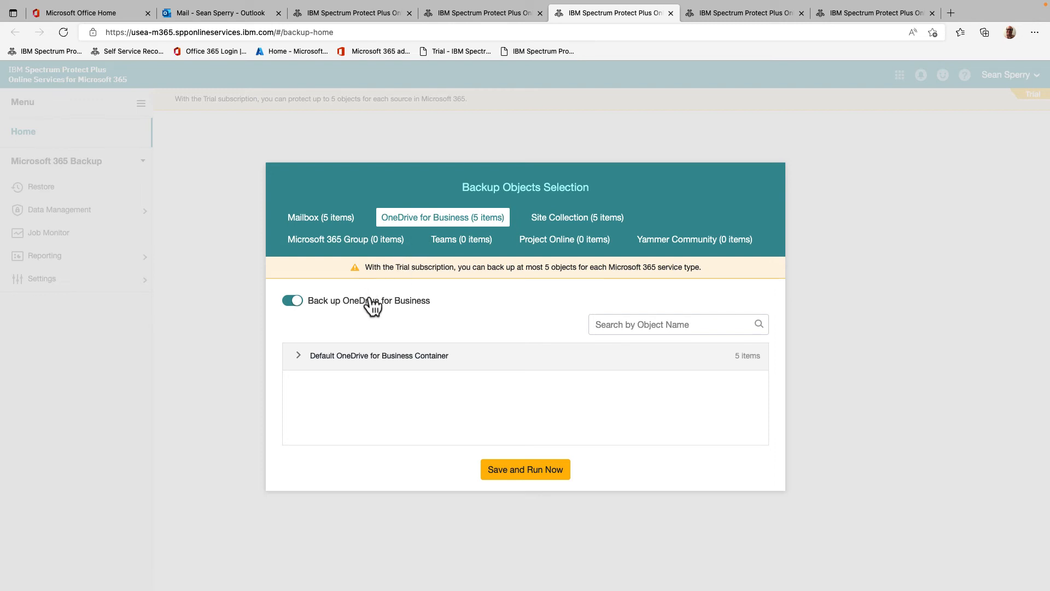
click(546, 225)
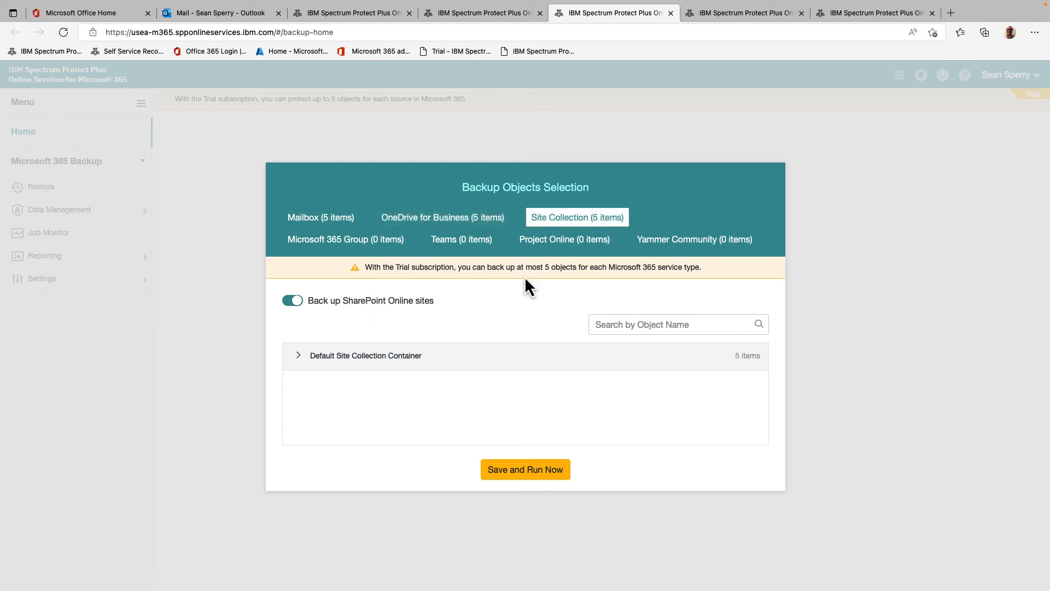
click(330, 245)
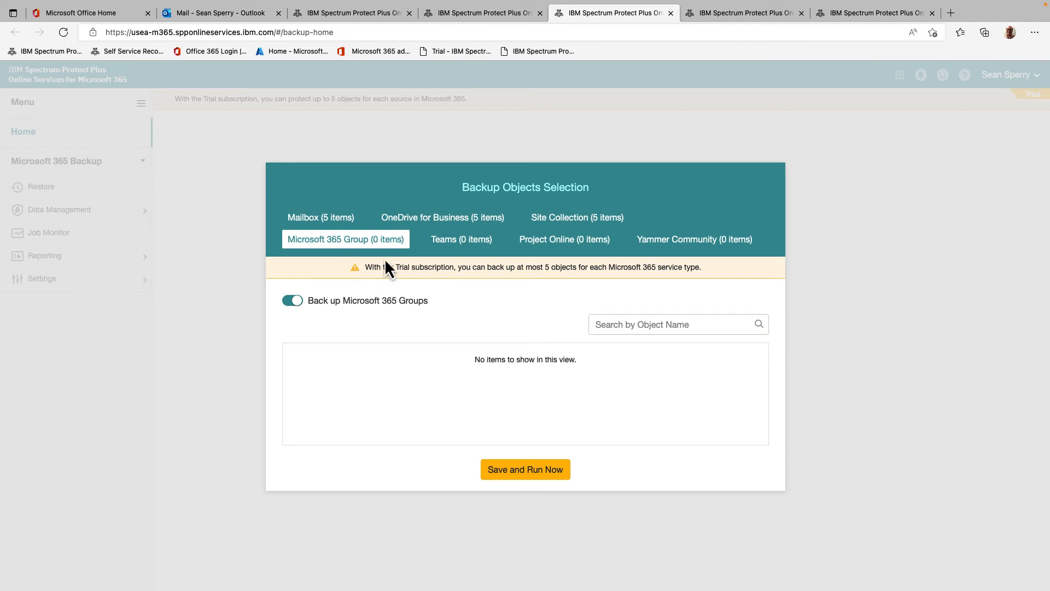
click(452, 246)
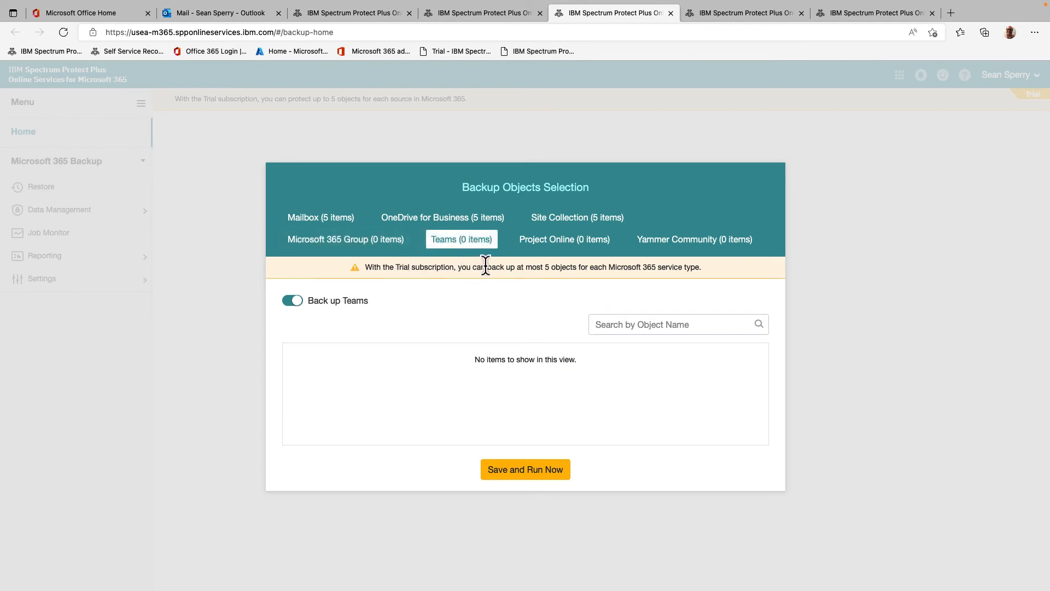
- Turn off the Project Online backup and check the Yammer Community backup settings
click(538, 246)
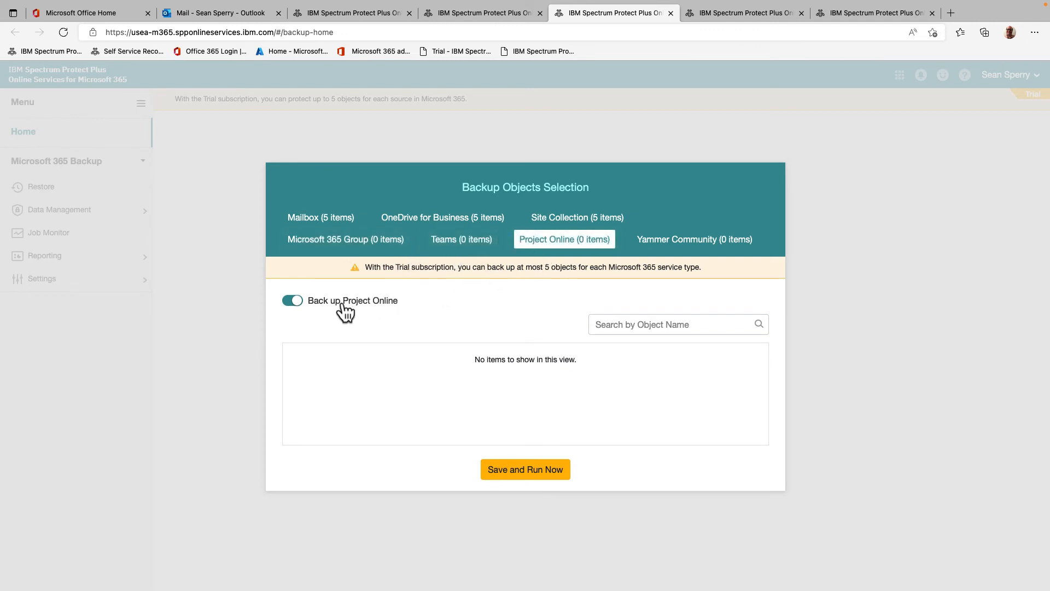
click(293, 301)
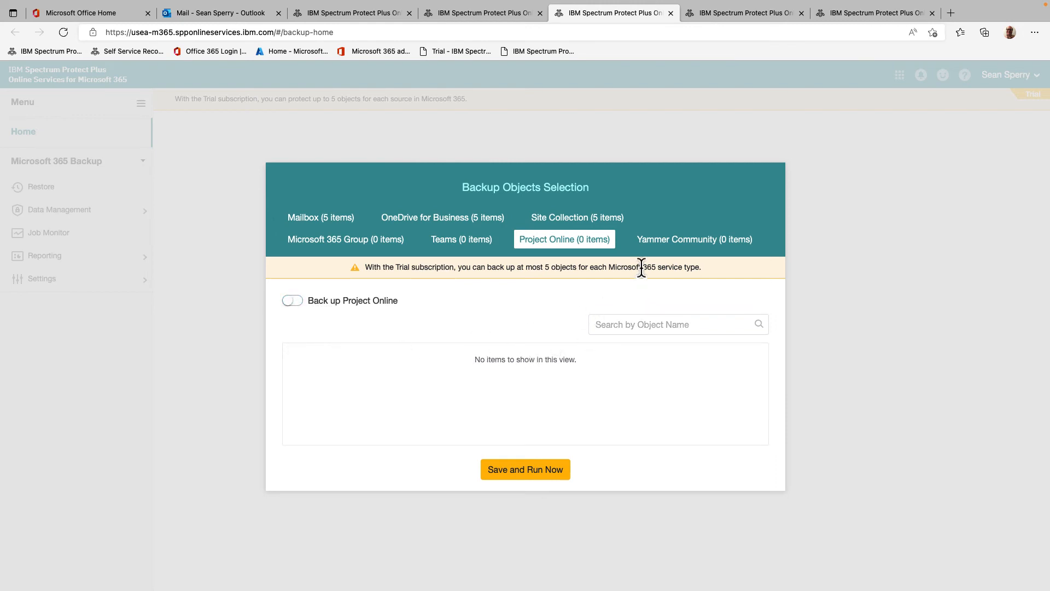
click(655, 243)
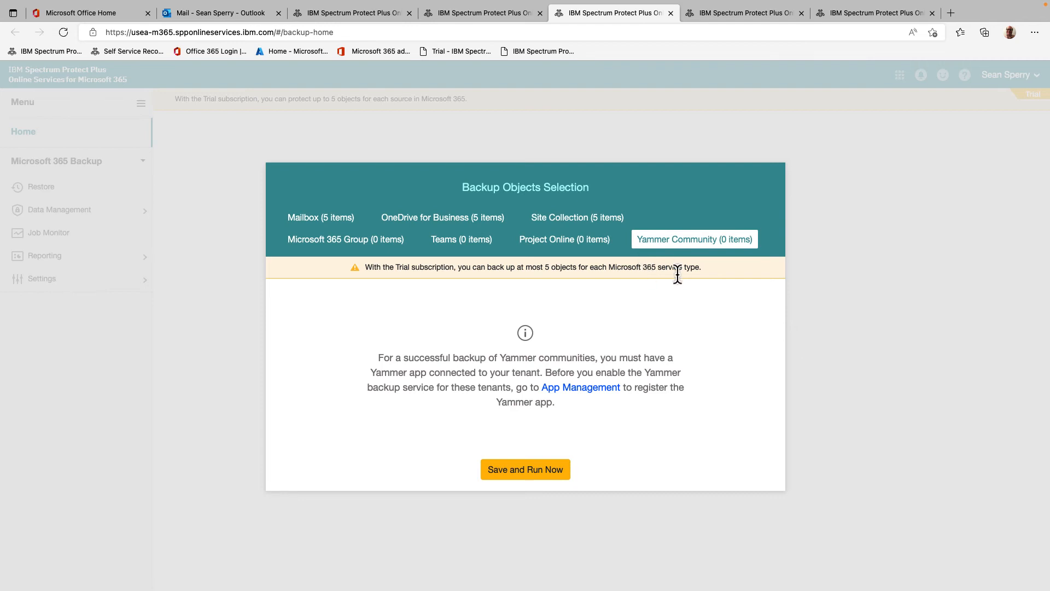
- Save the backup objects selection, run the first backup, and refresh the job monitor to check its backup jobs
click(531, 478)
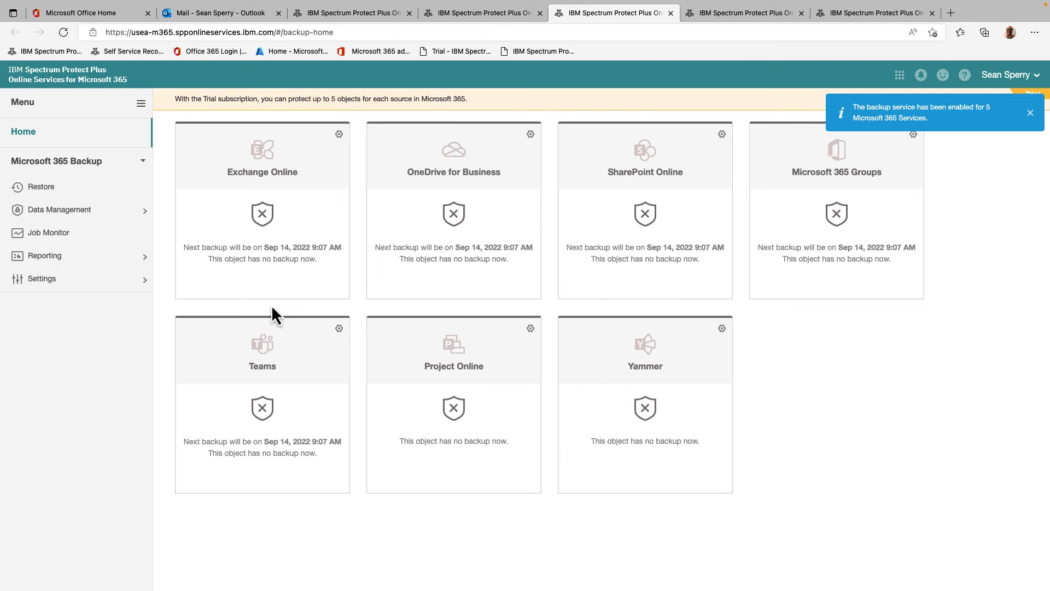
click(41, 236)
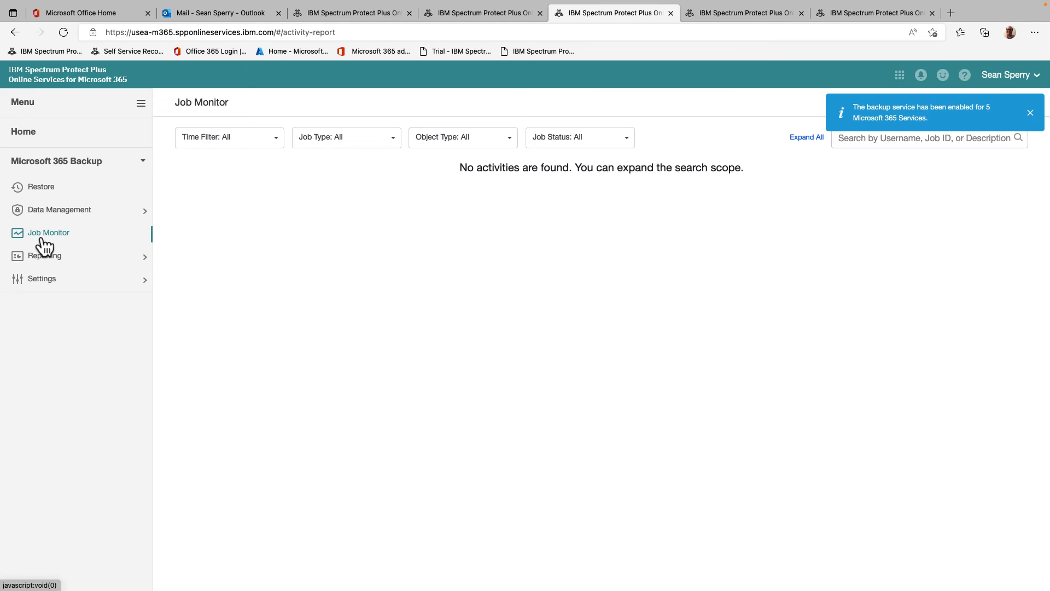
click(64, 32)
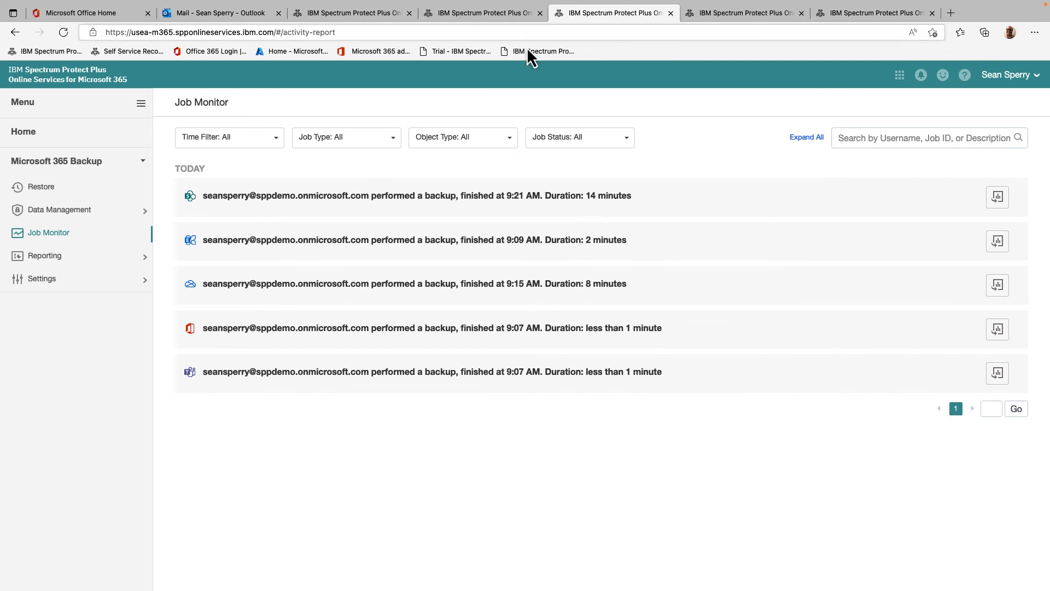
- Return to the backup home page and review the backup and restore details of Exchange Online
click(54, 140)
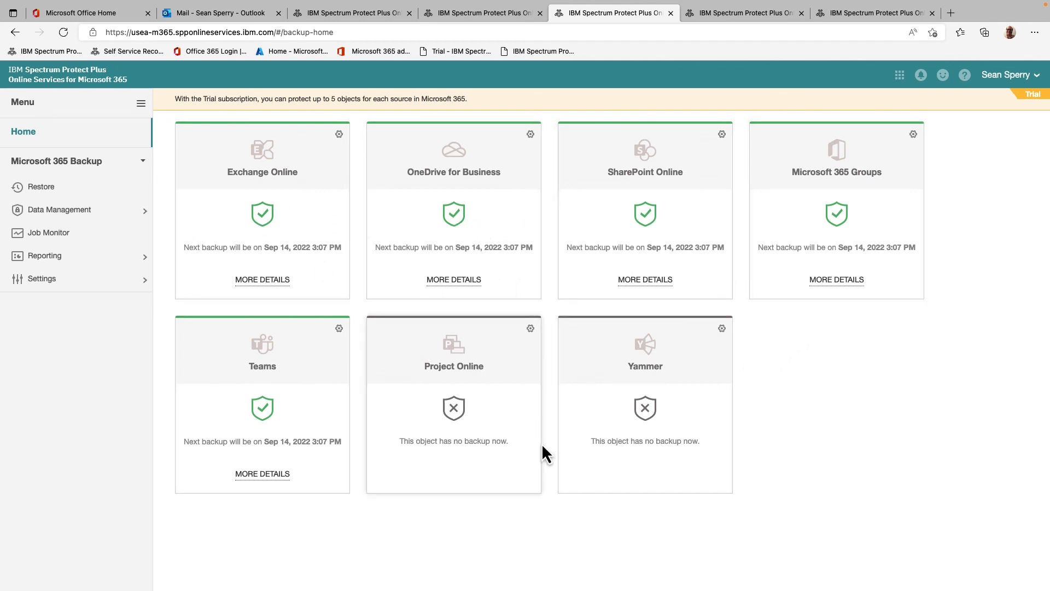
click(267, 280)
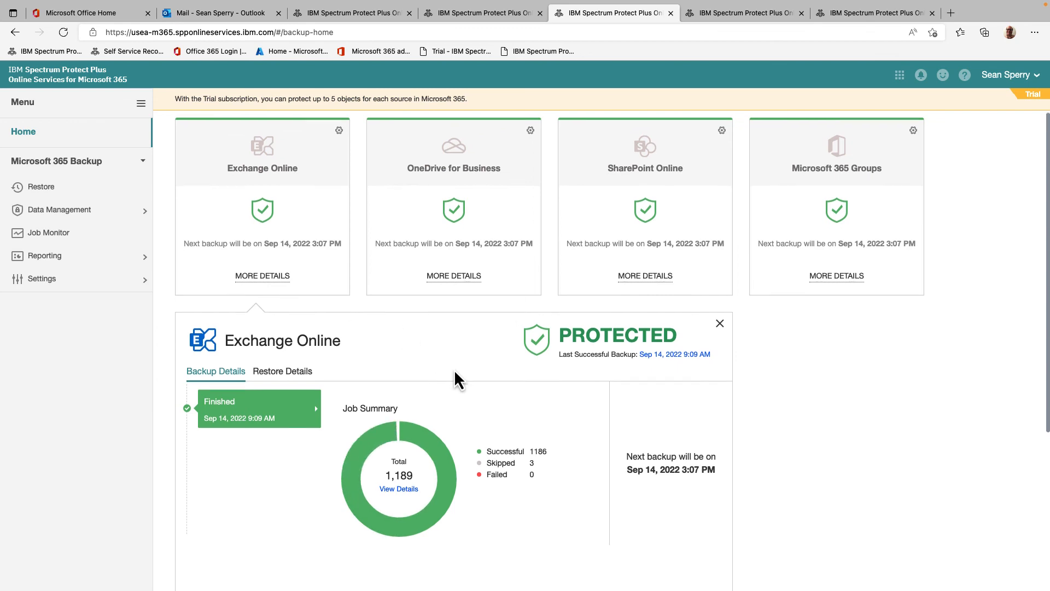
scroll(455, 372, down, 4)
scroll(517, 322, up, 4)
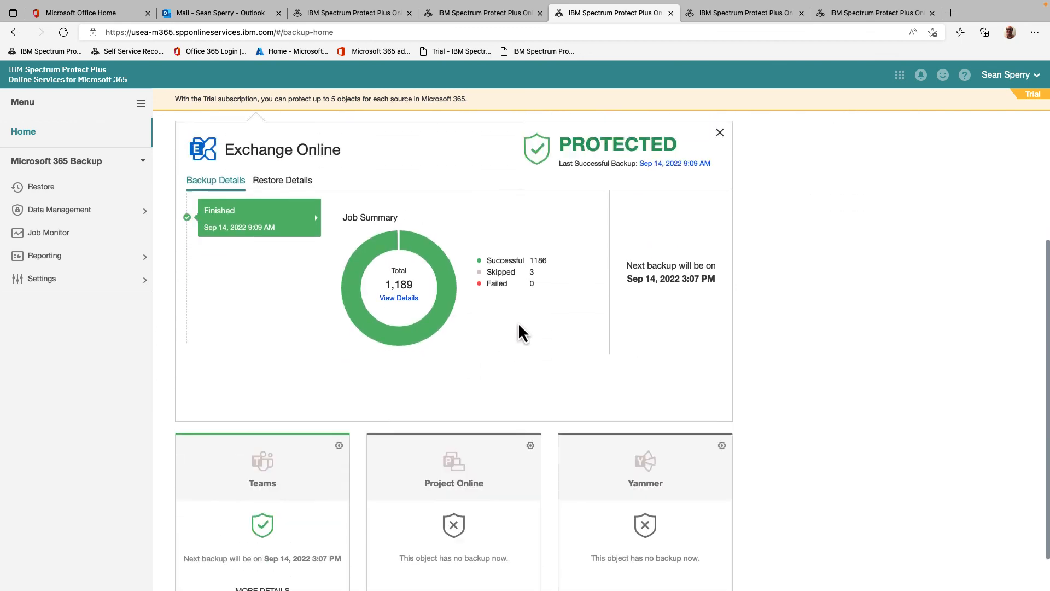
scroll(510, 353, down, 3)
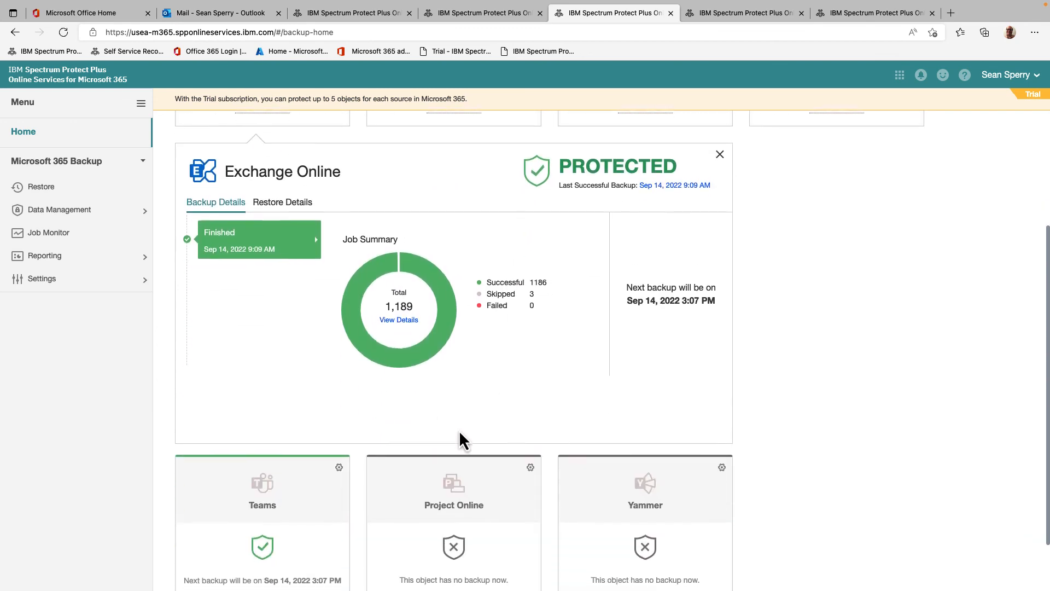
scroll(458, 430, down, 1)
scroll(438, 335, up, 3)
click(279, 327)
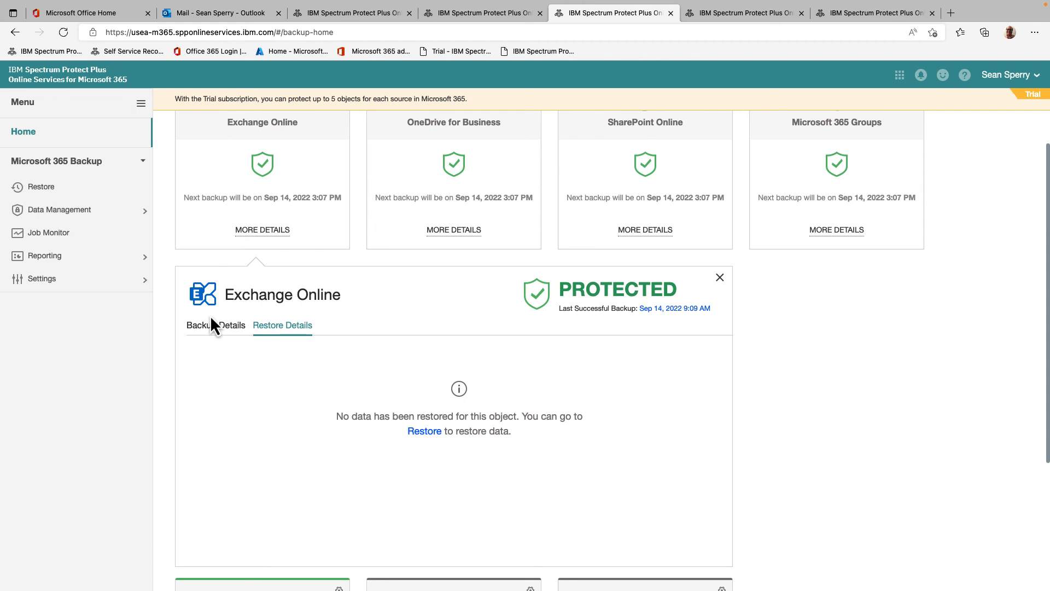
click(229, 325)
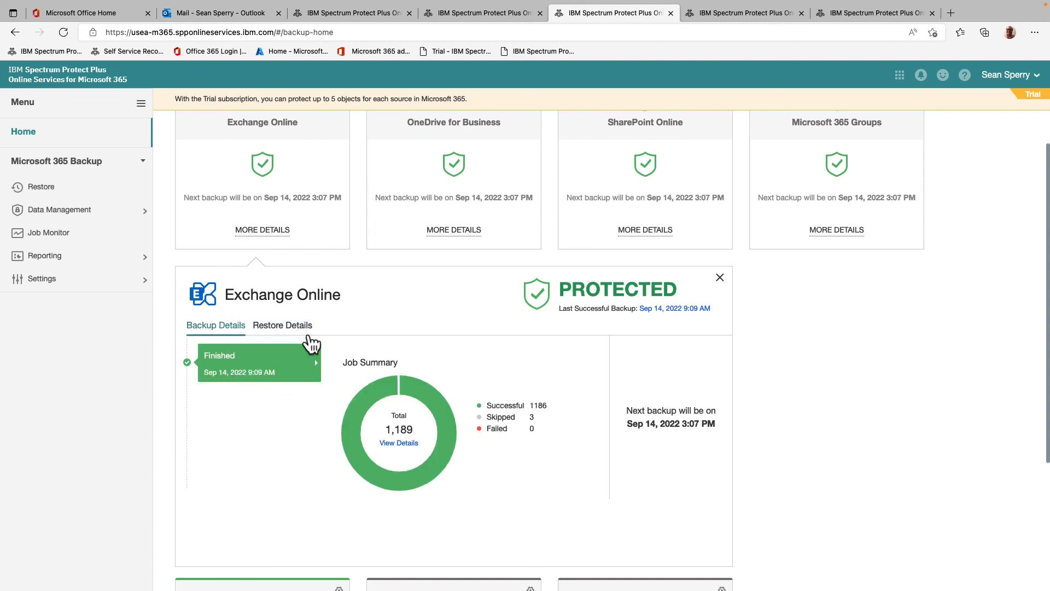
- Review the backup scope and the backup frequency settings of Exchange Online, closing both without applying changes
scroll(334, 159, up, 1)
click(339, 134)
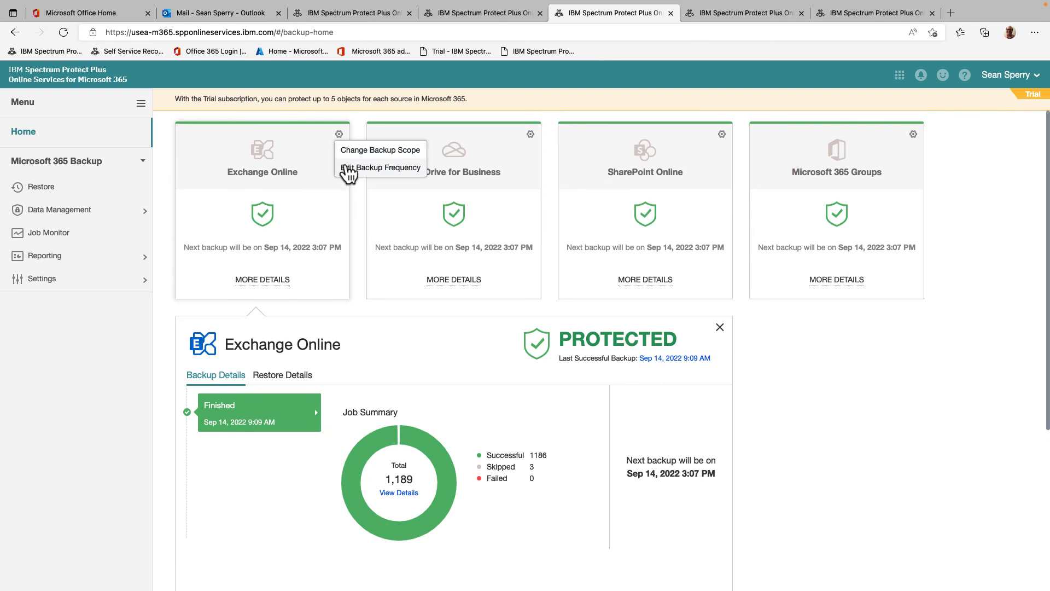
click(350, 149)
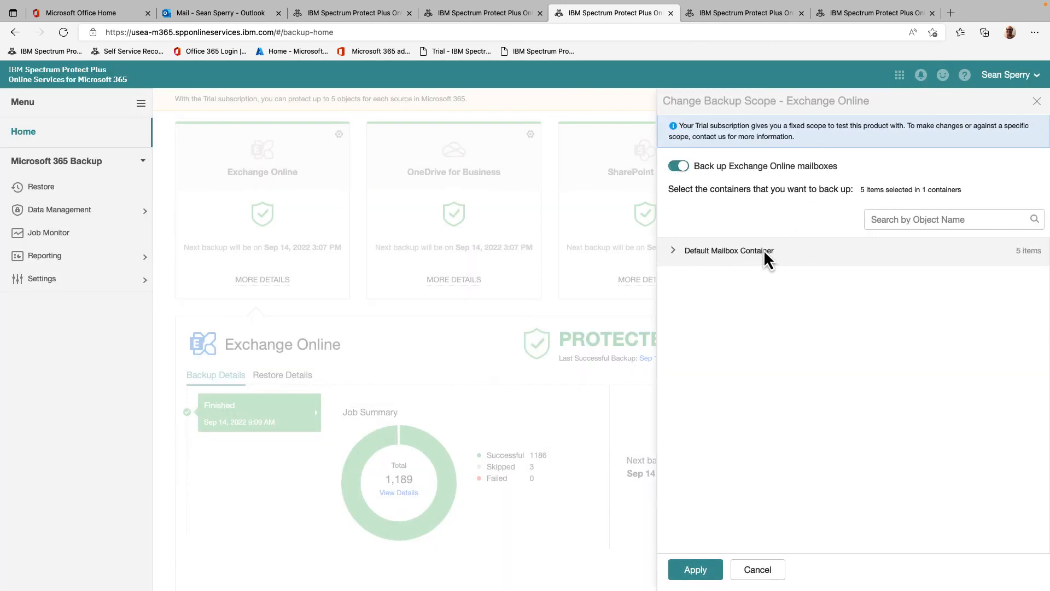
click(749, 575)
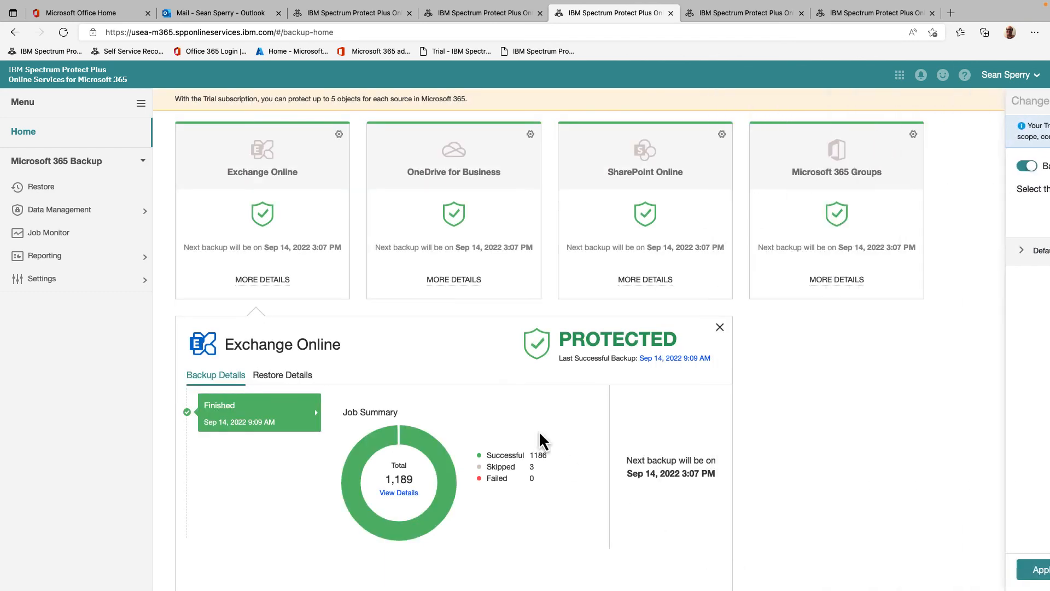
click(339, 134)
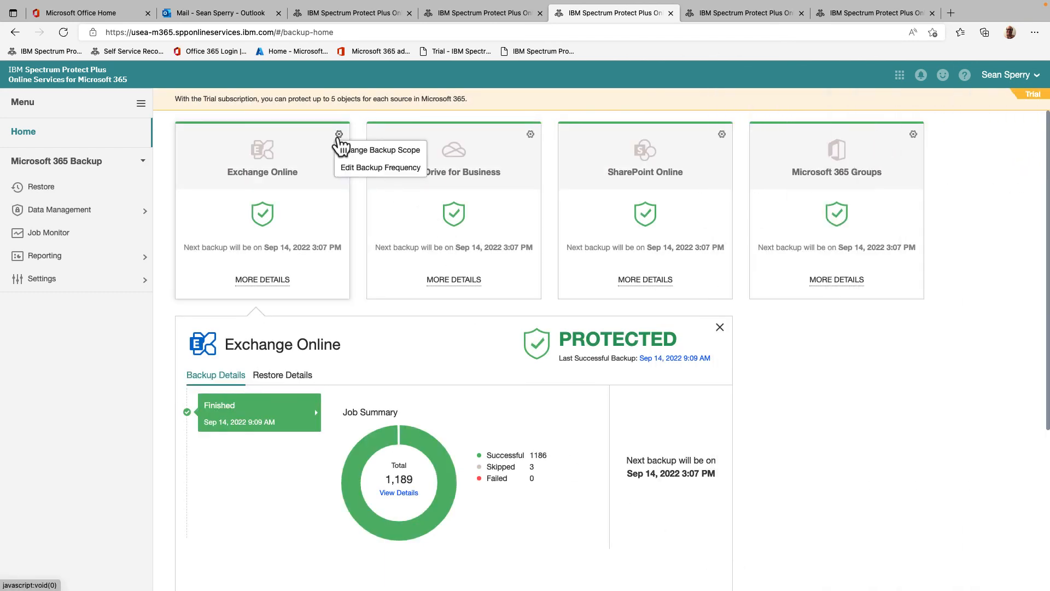
click(348, 168)
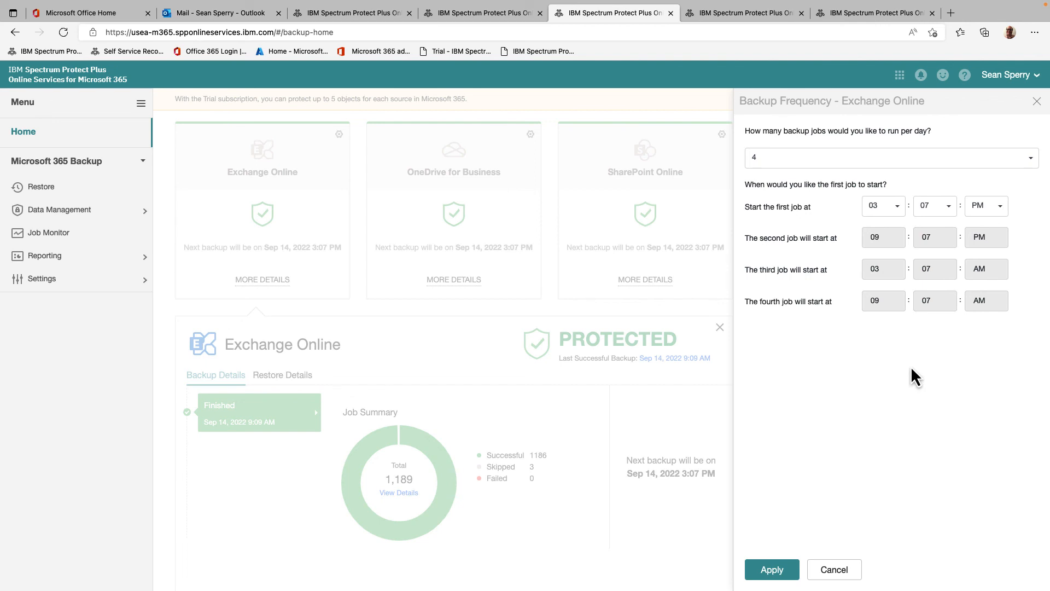
click(1036, 103)
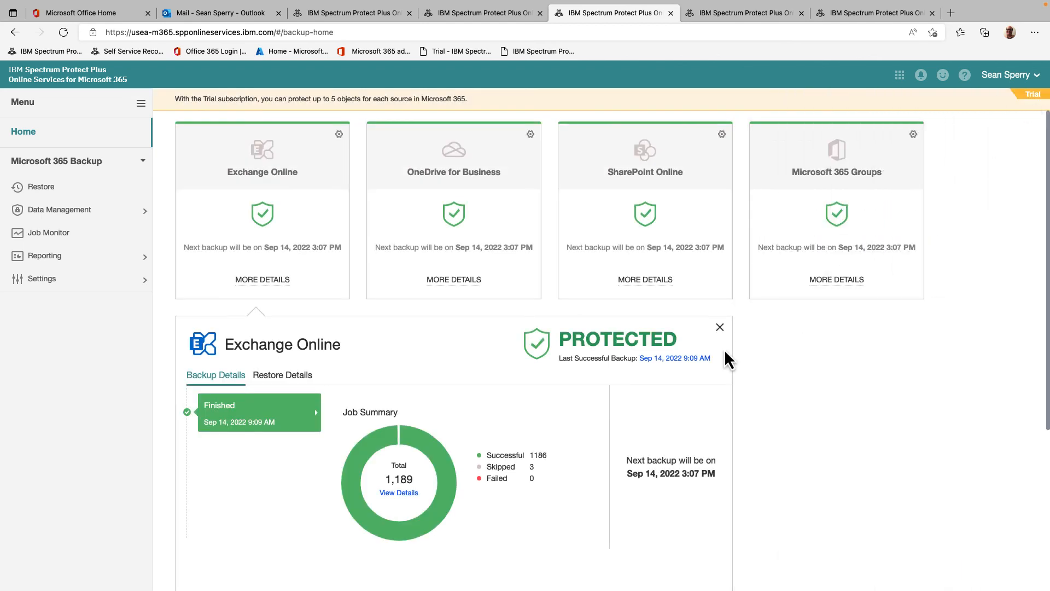